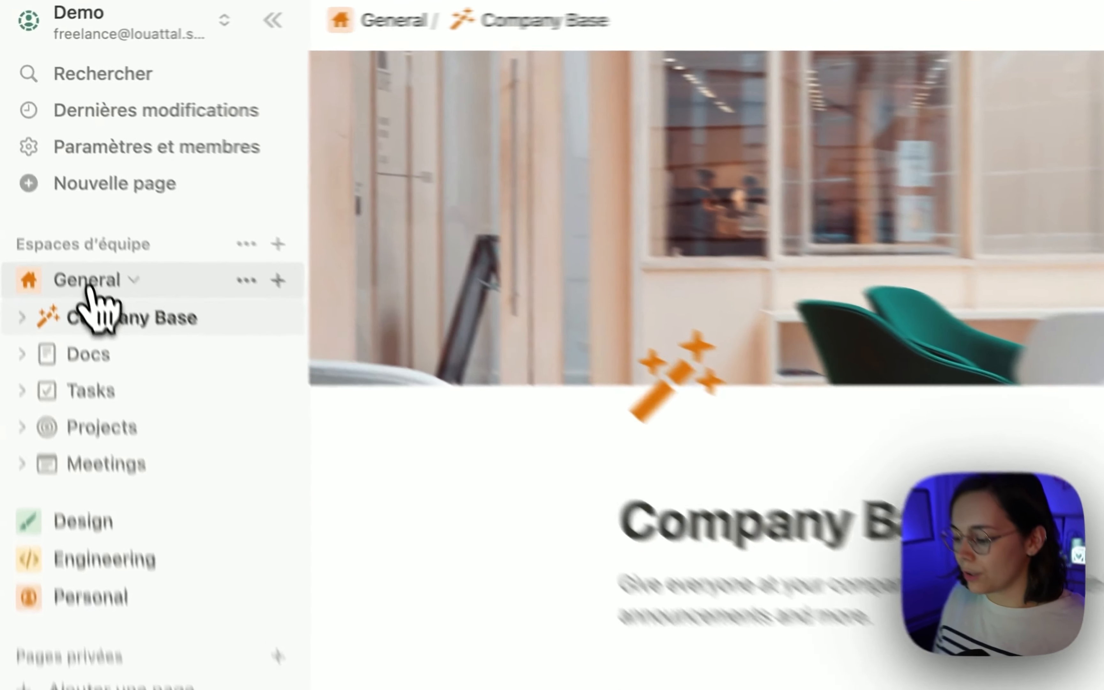
Collapse and re-expand the page list of the General team space
{"action": "left_click", "coordinate": [49, 185]}
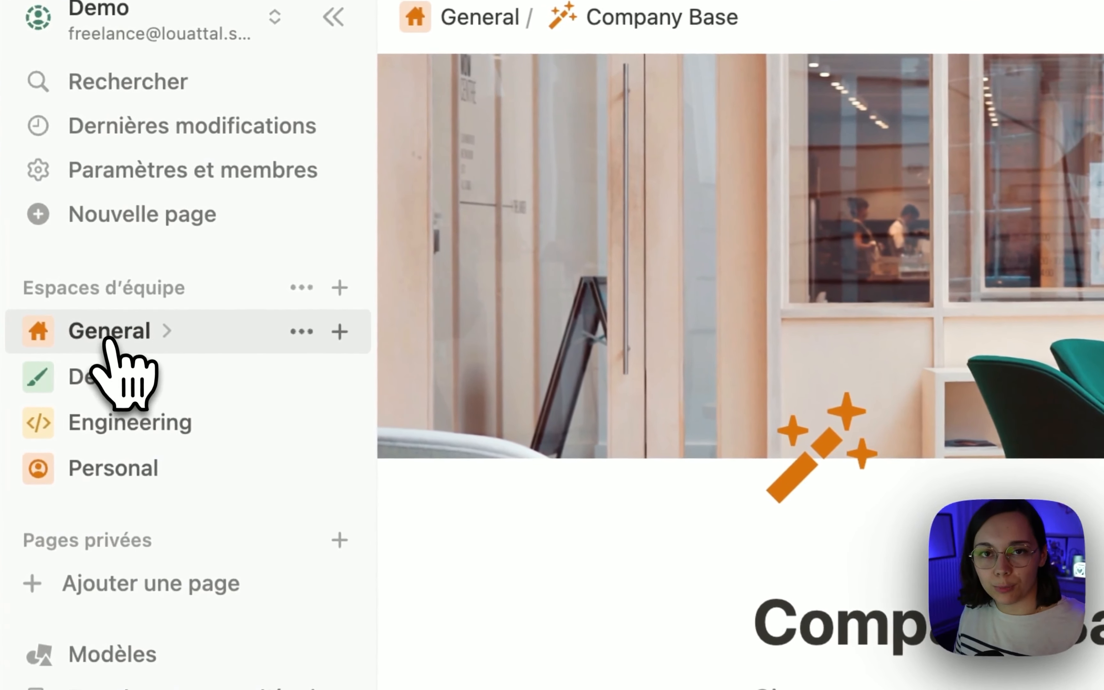
{"action": "left_click", "coordinate": [108, 340]}
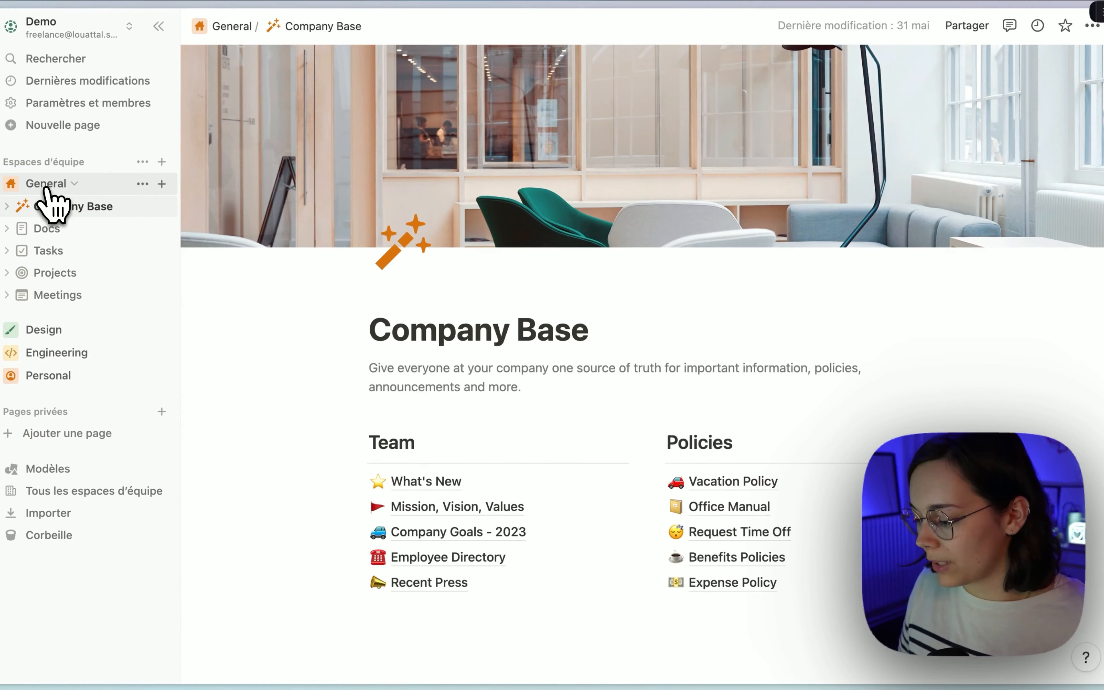
{"action": "left_click", "coordinate": [48, 185]}
{"action": "left_click", "coordinate": [48, 186]}
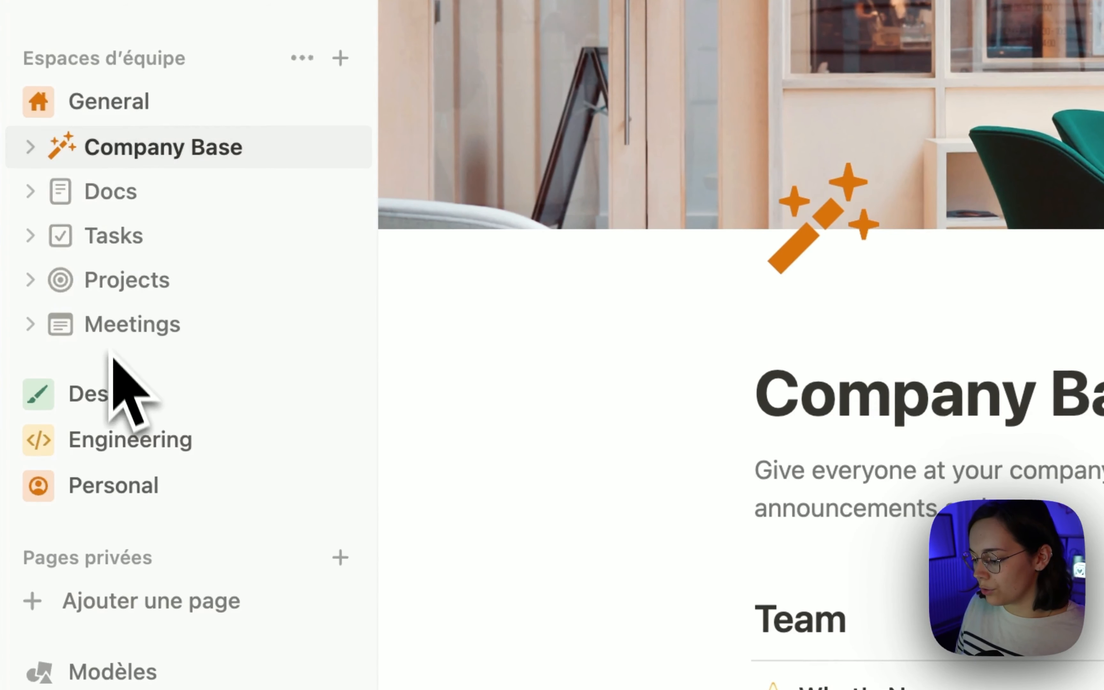
Expand the Design and Engineering team spaces and look through the pages they contain
{"action": "left_click", "coordinate": [117, 394]}
{"action": "left_click", "coordinate": [153, 596]}
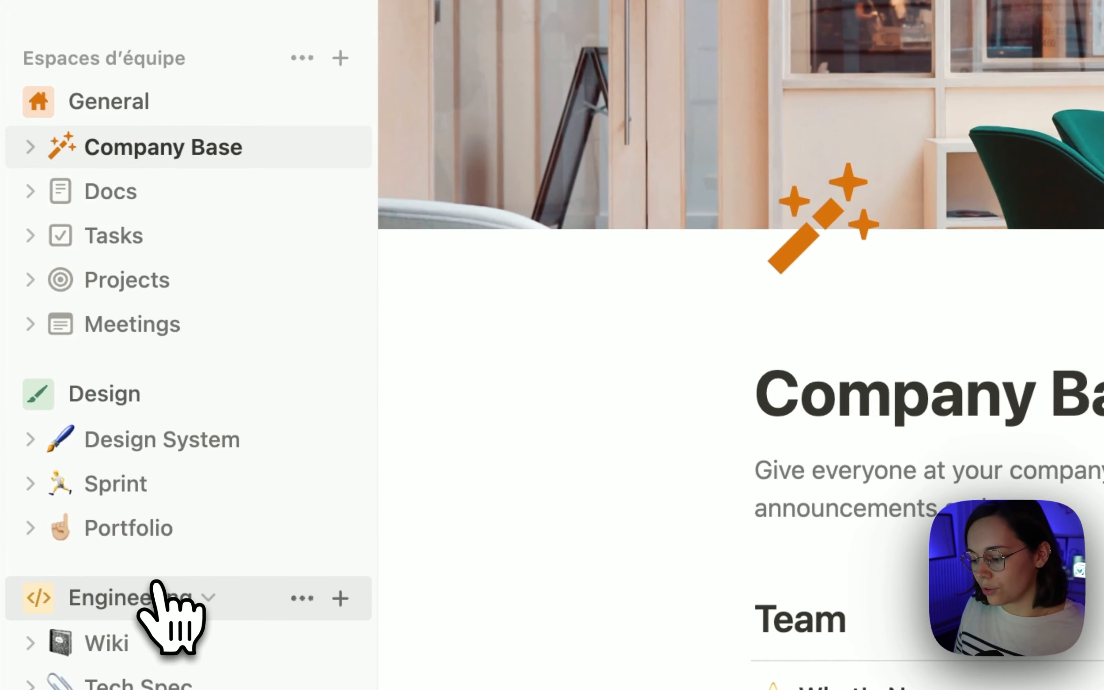
{"action": "scroll", "coordinate": [157, 639], "scroll_direction": "down", "scroll_amount": 2}
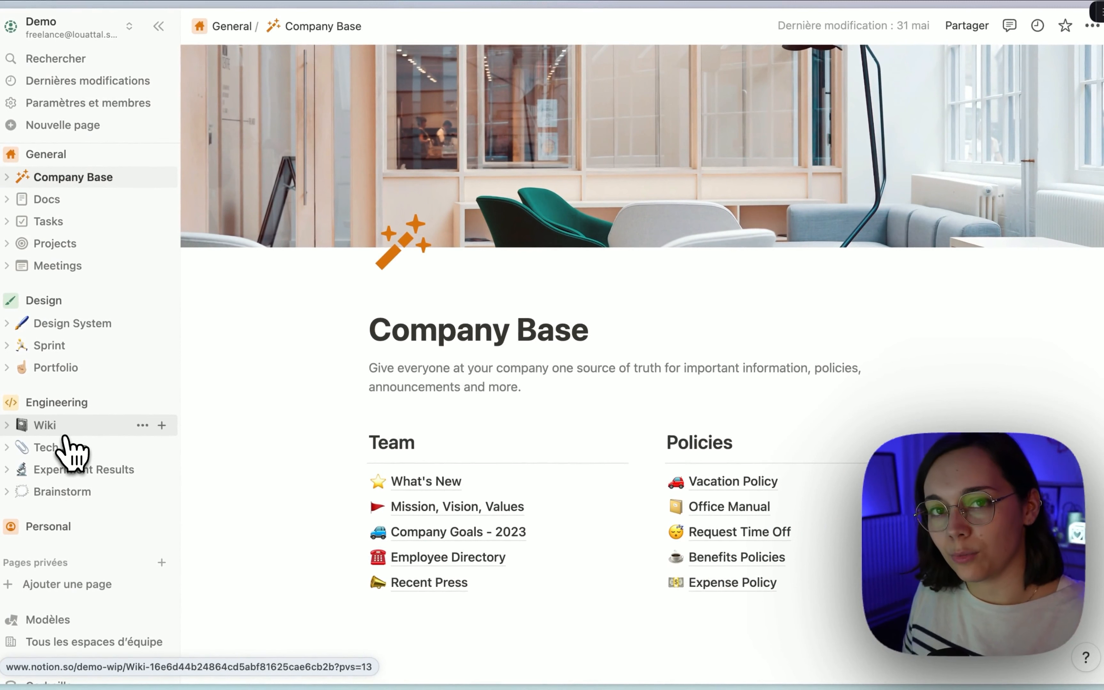
{"action": "scroll", "coordinate": [87, 315], "scroll_direction": "up", "scroll_amount": 1}
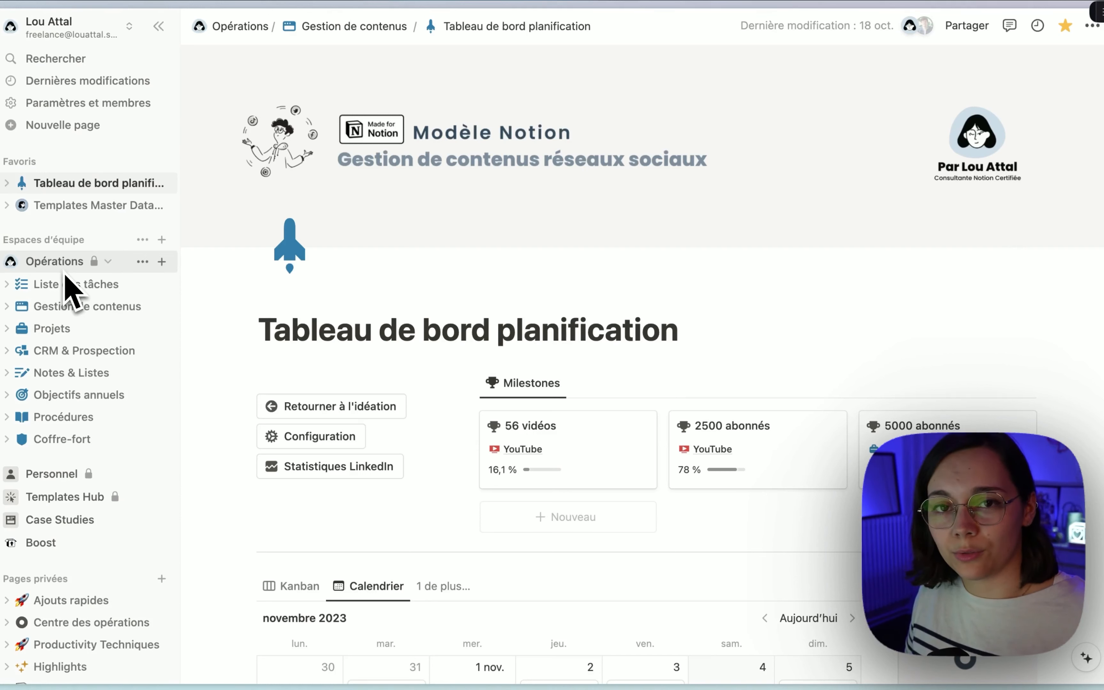
{"action": "scroll", "coordinate": [52, 280], "scroll_direction": "down", "scroll_amount": 2}
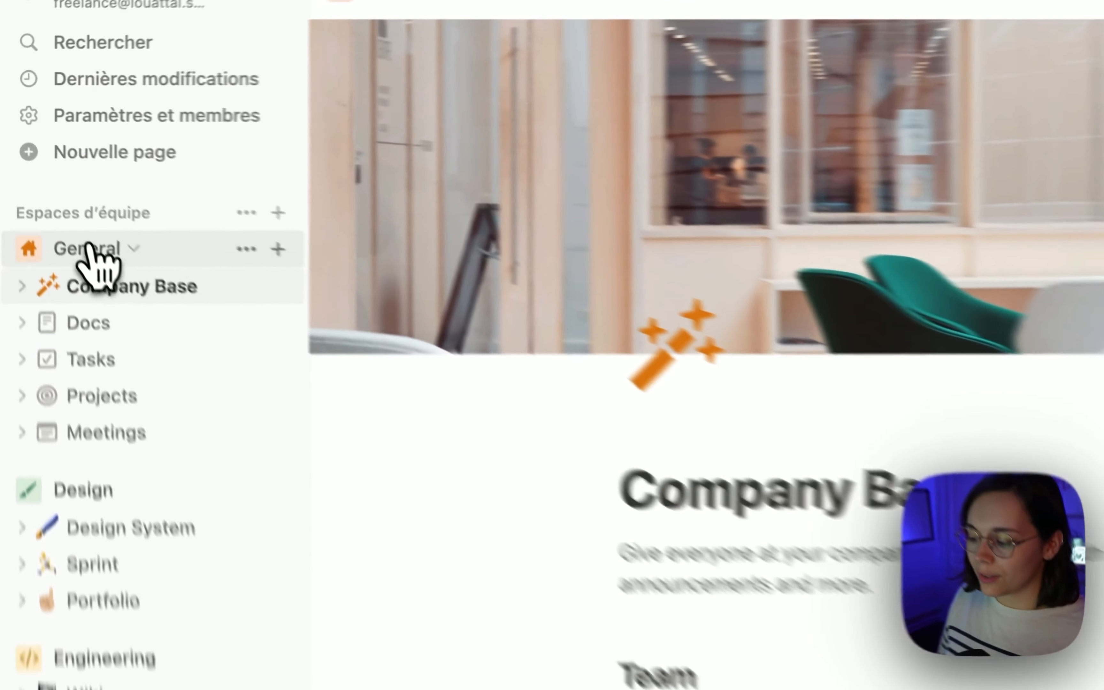
Collapse the page lists of the General, Design and Engineering team spaces
{"action": "left_click", "coordinate": [46, 183]}
{"action": "left_click", "coordinate": [119, 323]}
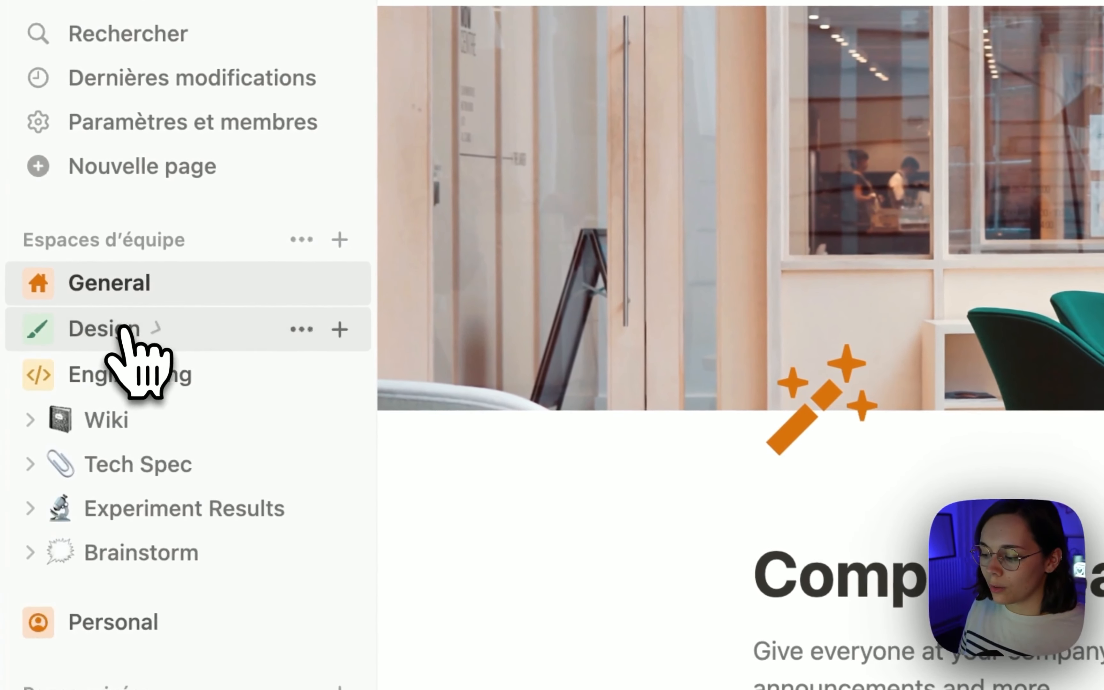
{"action": "left_click", "coordinate": [134, 371]}
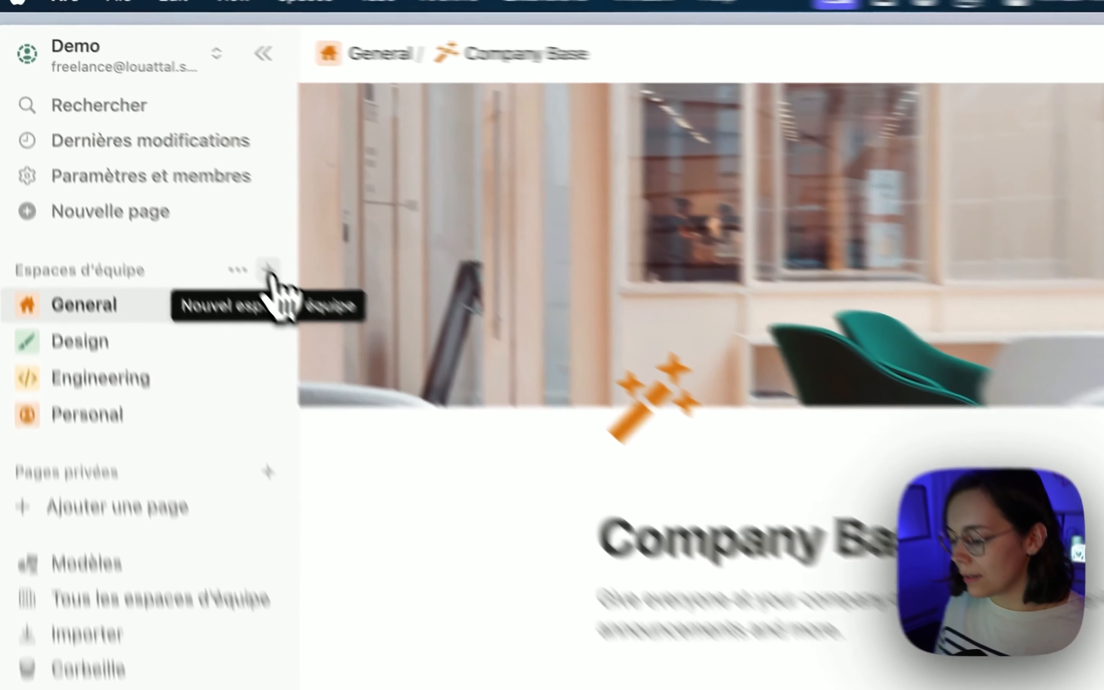
Start a new team space and name it "Mon espace d'équipe"
{"action": "left_click", "coordinate": [162, 162]}
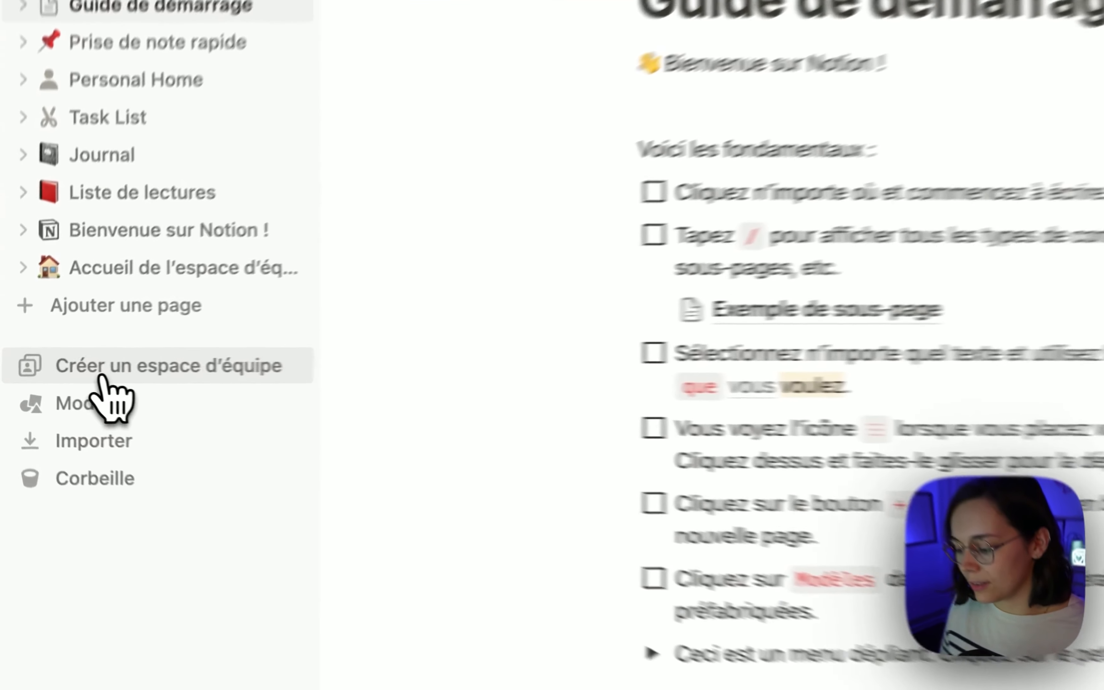
{"action": "left_click", "coordinate": [54, 380]}
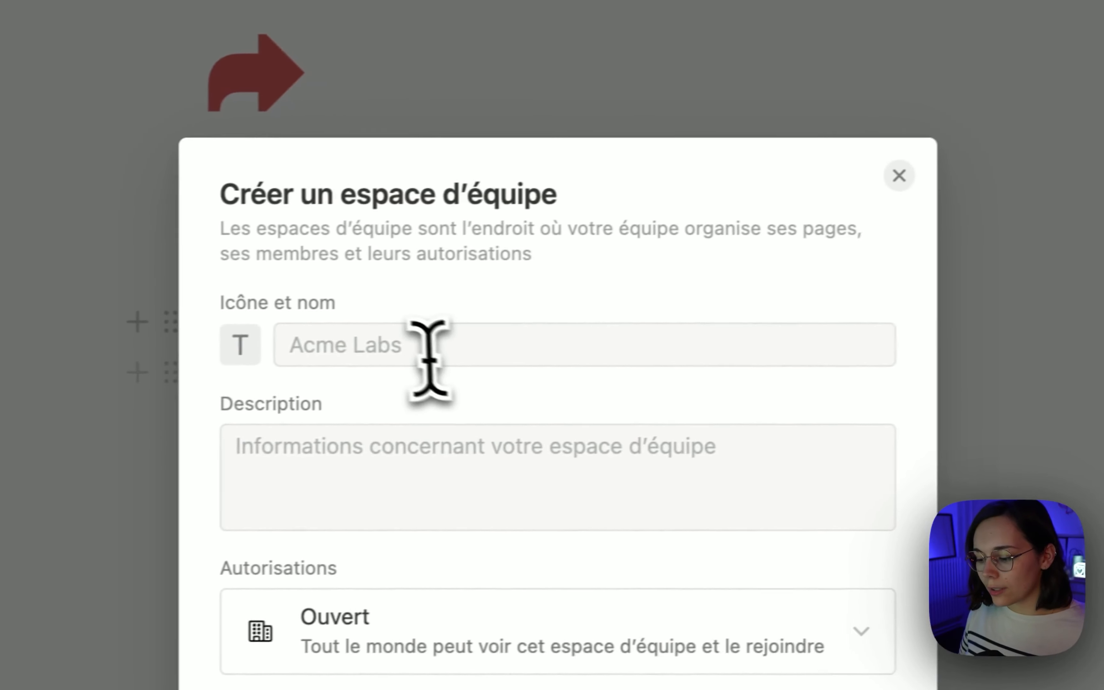
{"action": "left_click", "coordinate": [479, 324]}
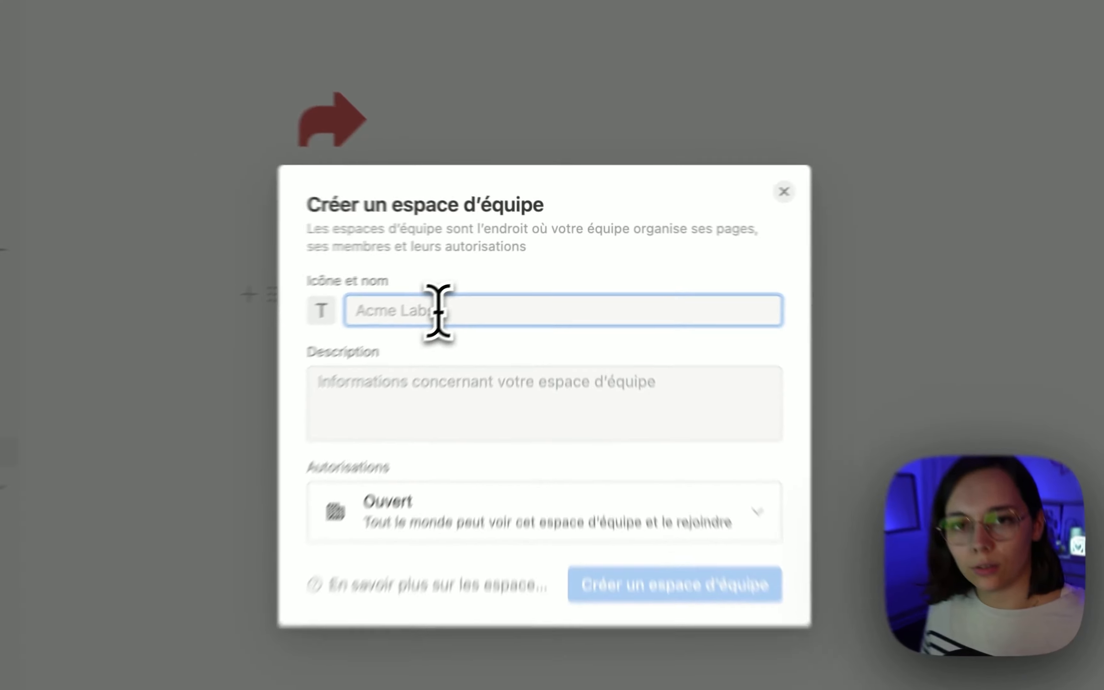
{"action": "type", "text": "Mon espace d'équipe"}
Check the emoji and custom icon options and choose the flame icon for the new team space
{"action": "left_click", "coordinate": [215, 347]}
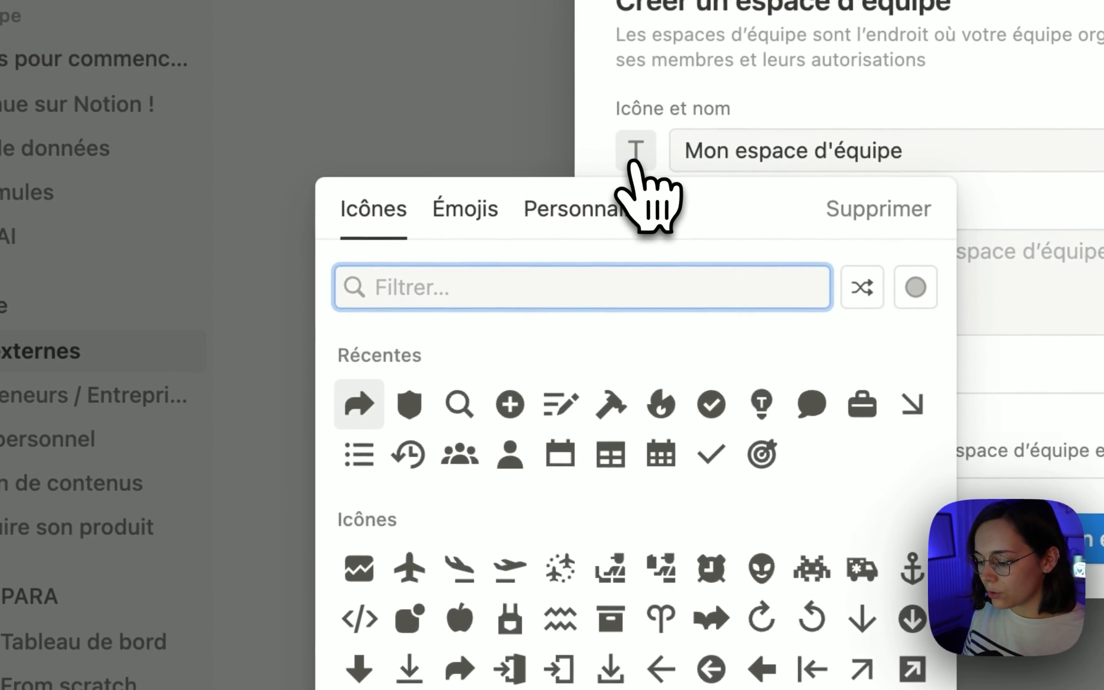
{"action": "left_click", "coordinate": [472, 212]}
{"action": "left_click", "coordinate": [556, 215]}
{"action": "left_click", "coordinate": [351, 215]}
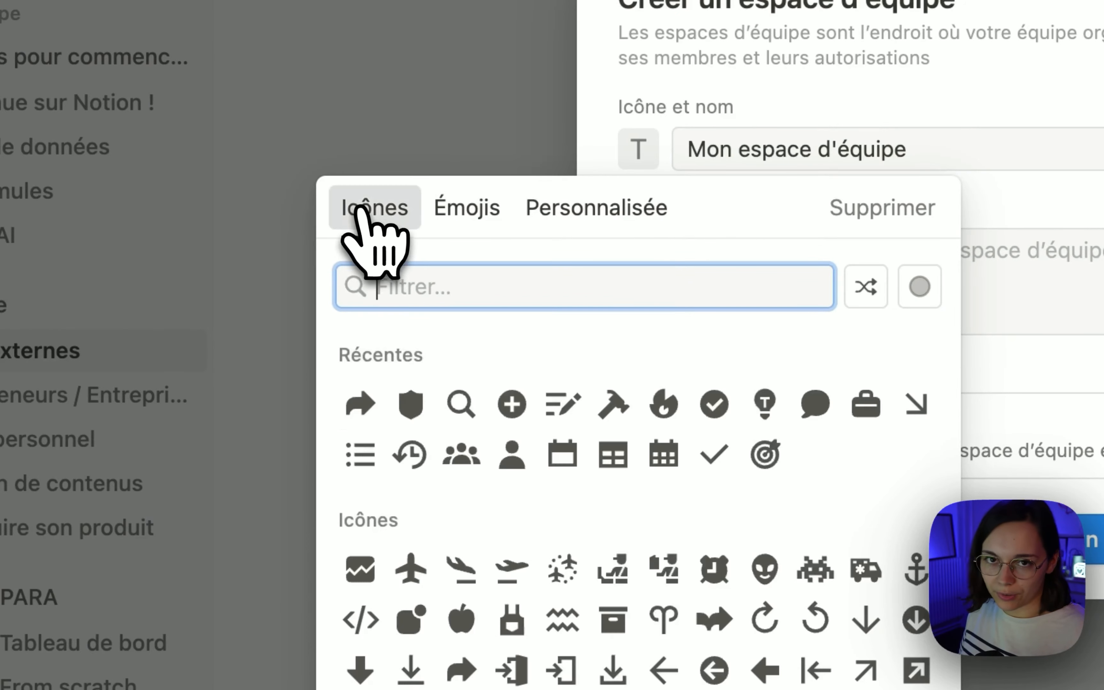
{"action": "mouse_move", "coordinate": [663, 404]}
{"action": "left_click", "coordinate": [575, 452]}
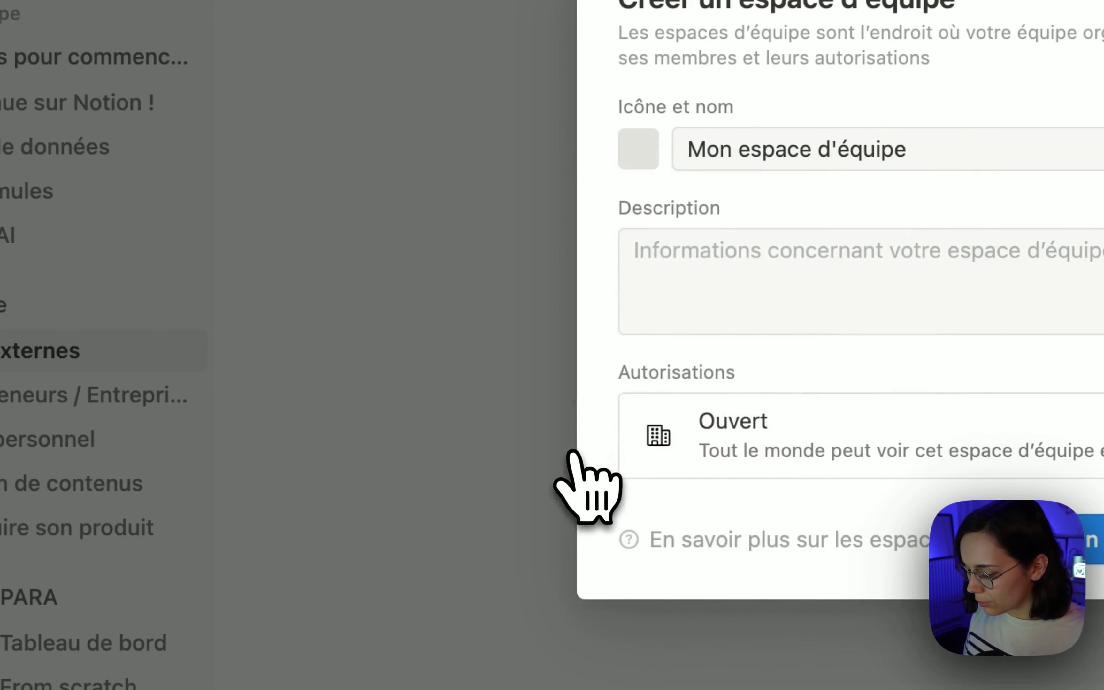
{"action": "left_click", "coordinate": [739, 258]}
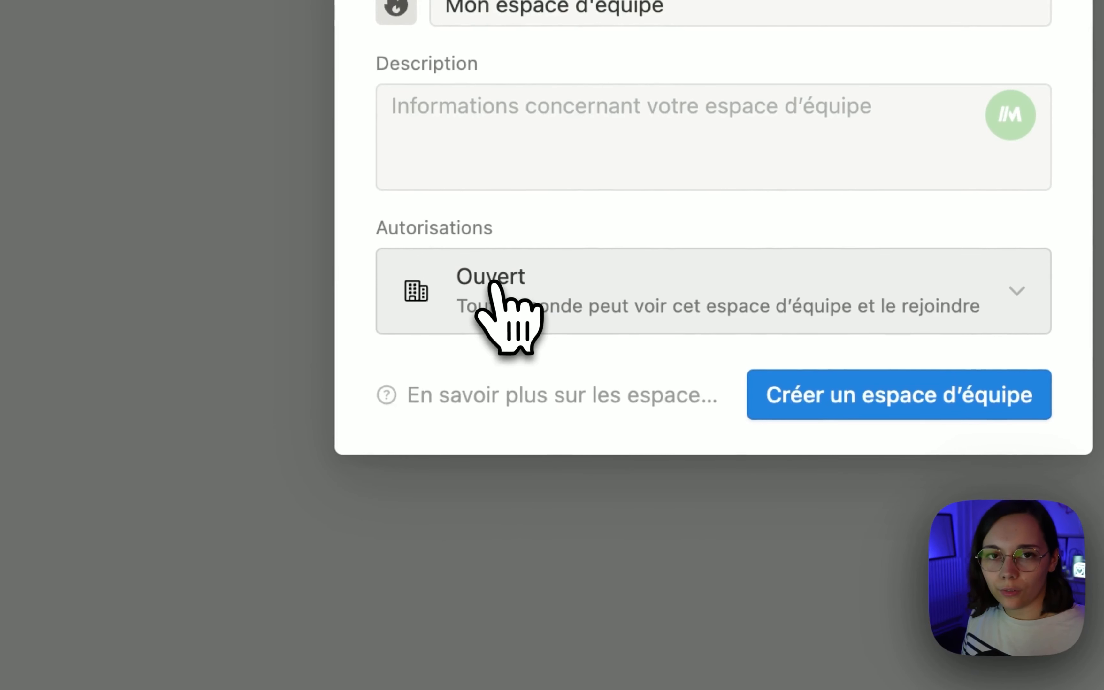
Create the team space with the Ouvert permission and look through its home page
{"action": "left_click", "coordinate": [502, 286]}
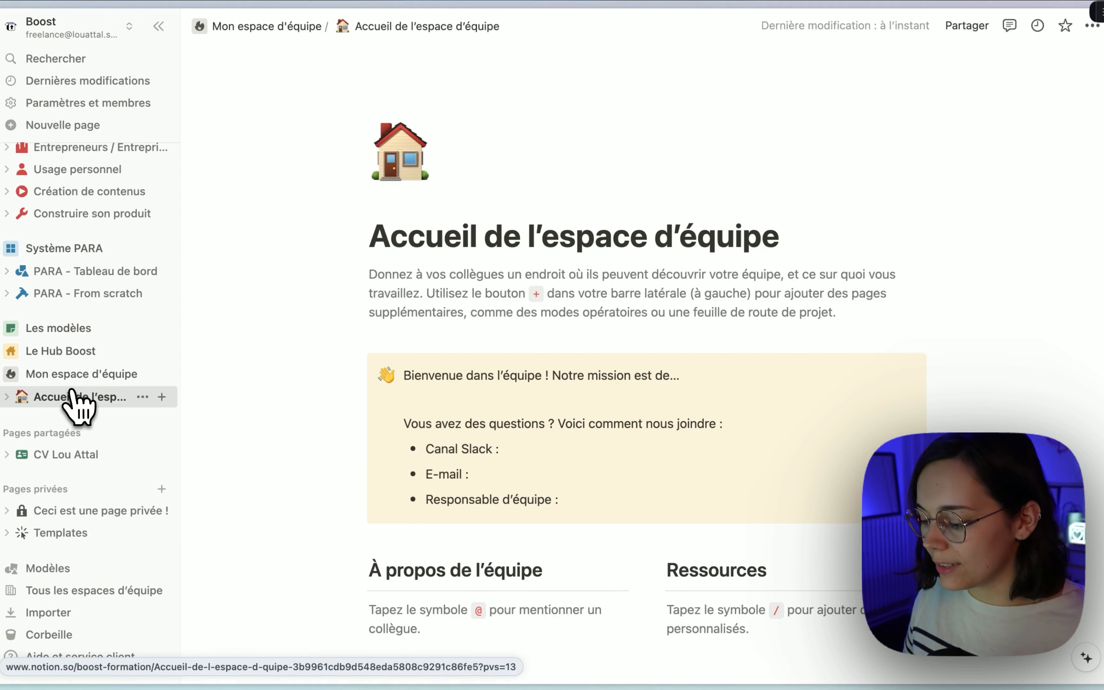
{"action": "scroll", "coordinate": [434, 347], "scroll_direction": "down", "scroll_amount": 2}
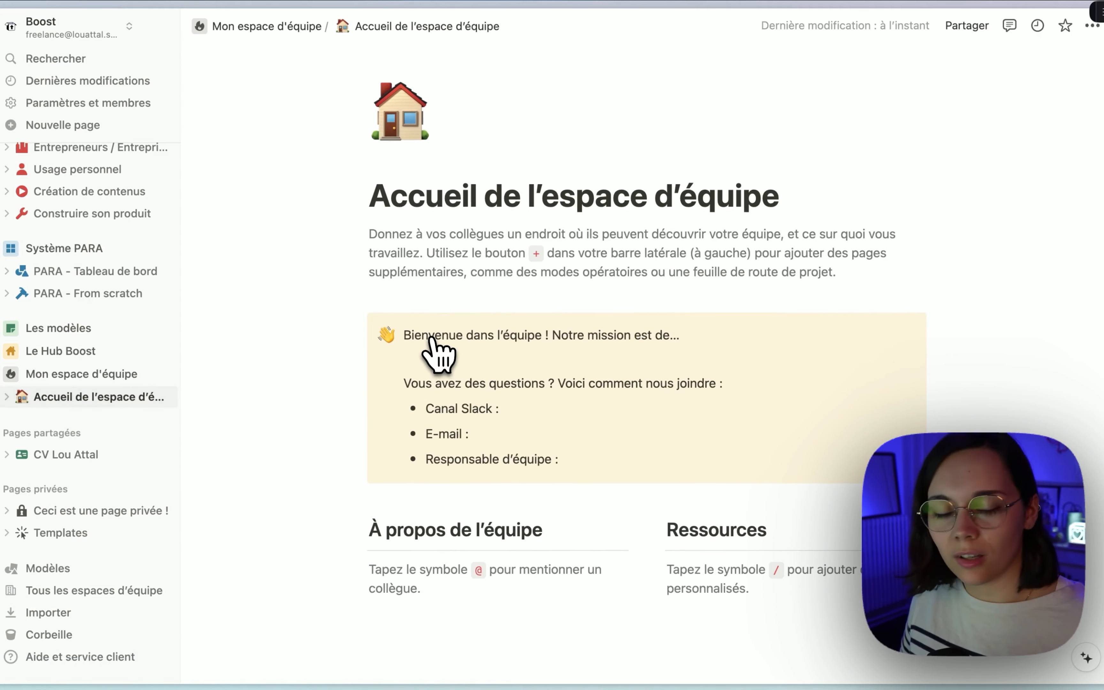
{"action": "scroll", "coordinate": [433, 347], "scroll_direction": "down", "scroll_amount": 5}
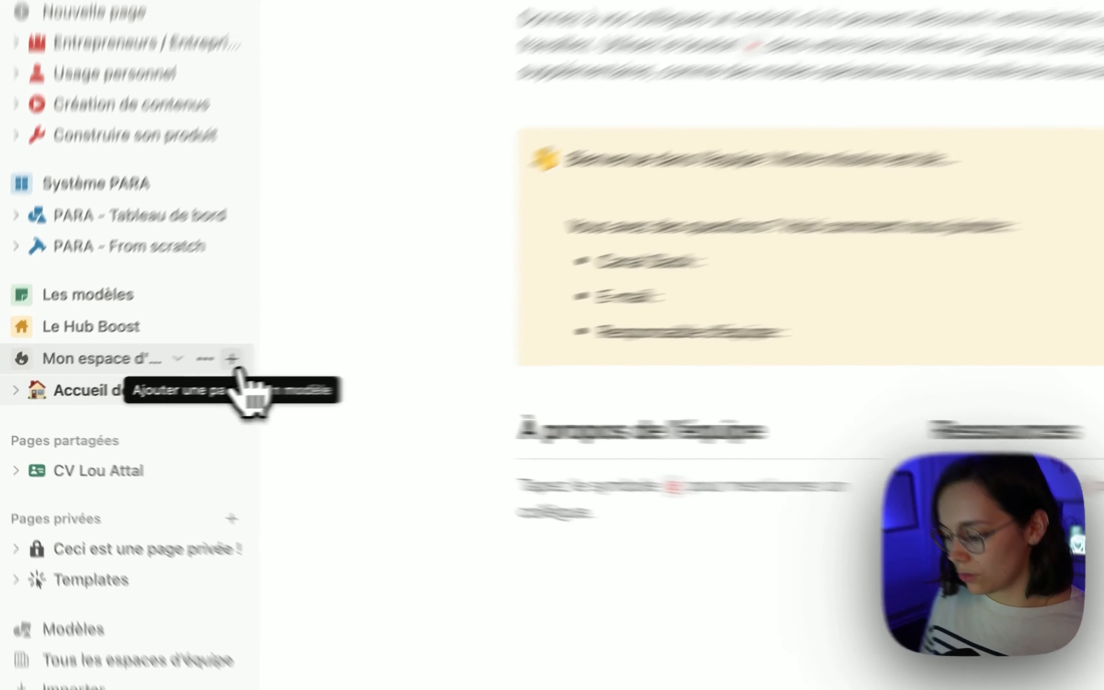
Browse the Vie perso templates available for adding a page to Mon espace d'équipe, and close the gallery
{"action": "left_click", "coordinate": [161, 374]}
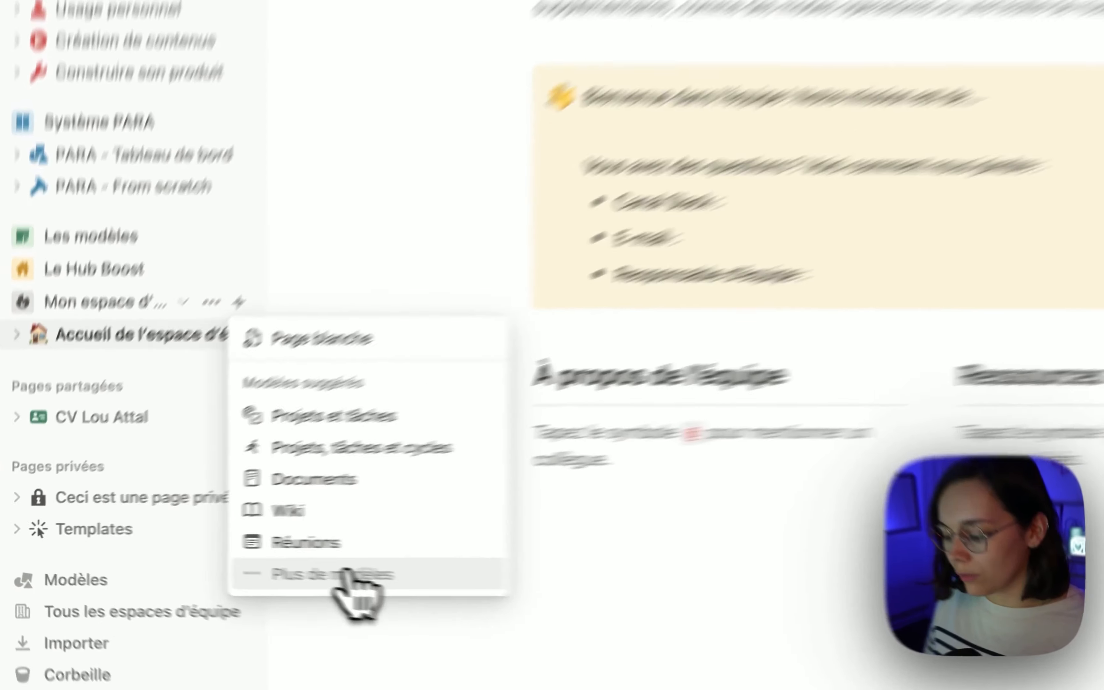
{"action": "left_click", "coordinate": [346, 574]}
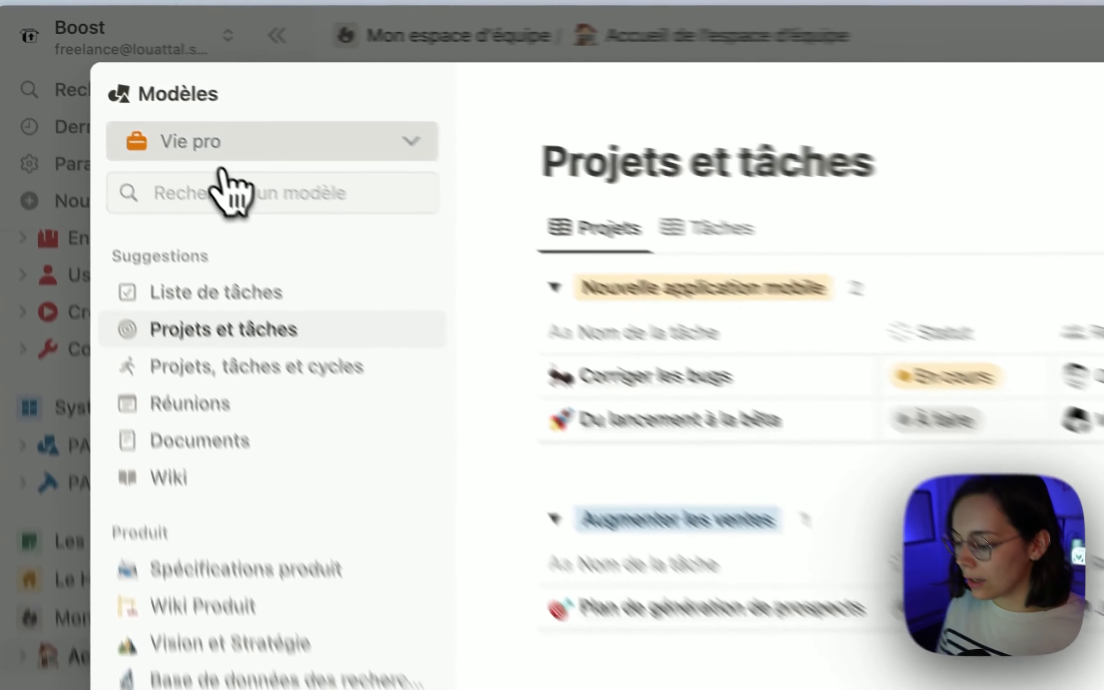
{"action": "left_click", "coordinate": [222, 160]}
{"action": "left_click", "coordinate": [204, 265]}
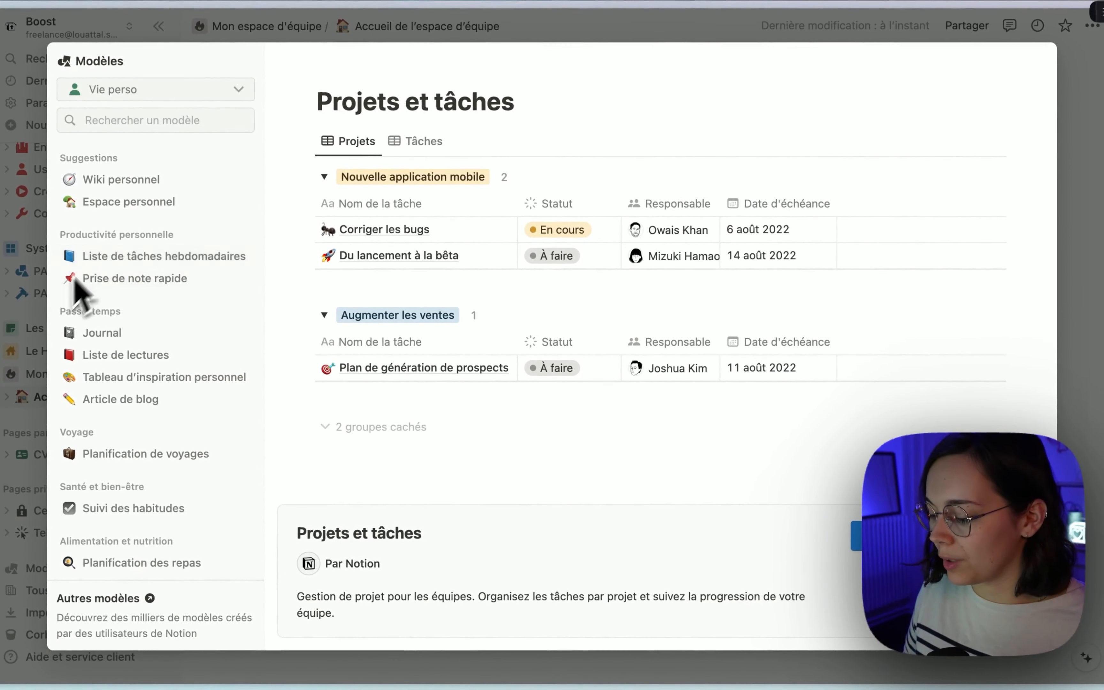
{"action": "left_click", "coordinate": [22, 330]}
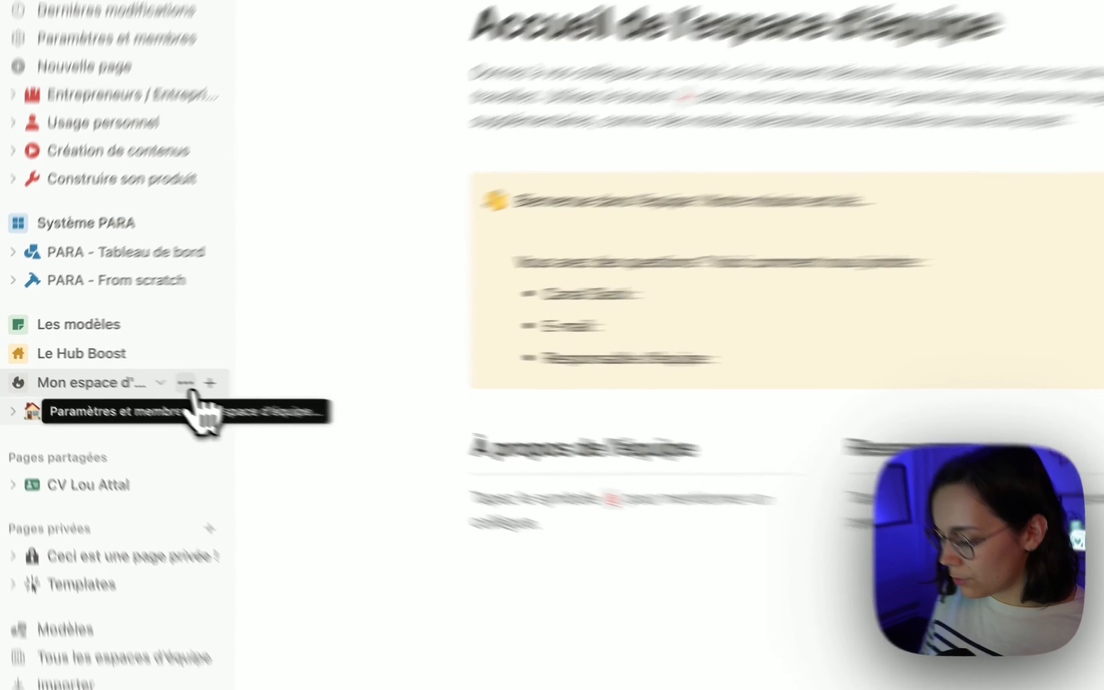
Open the settings of Mon espace d'équipe and review its general information, permissions and danger zone
{"action": "left_click", "coordinate": [143, 374]}
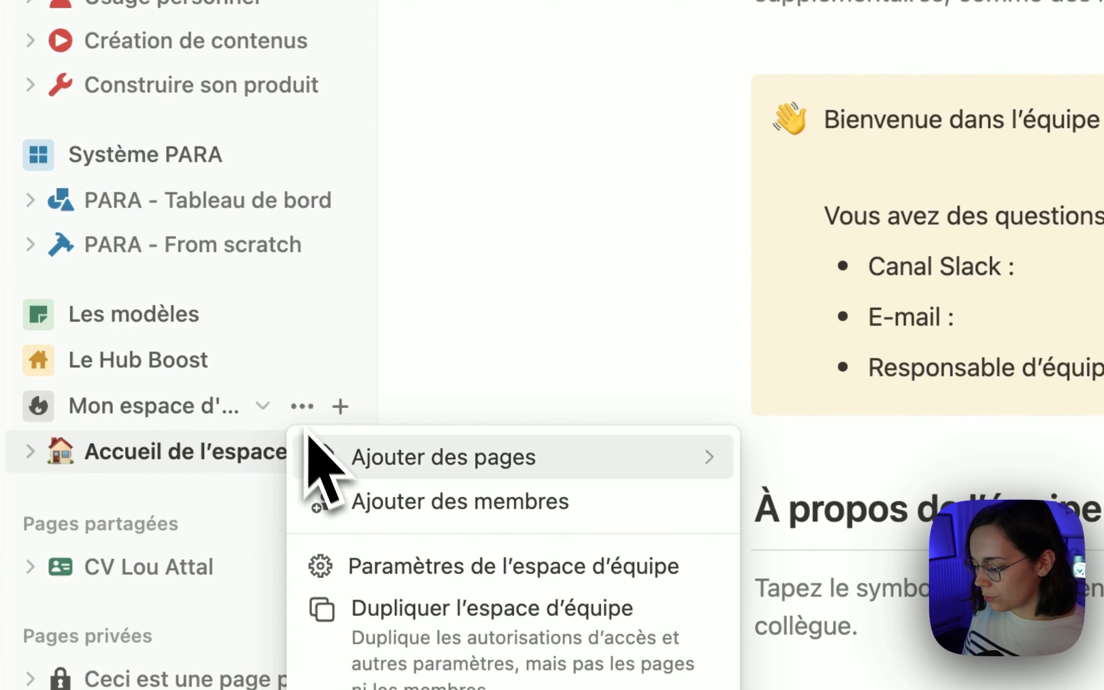
{"action": "left_click", "coordinate": [406, 577]}
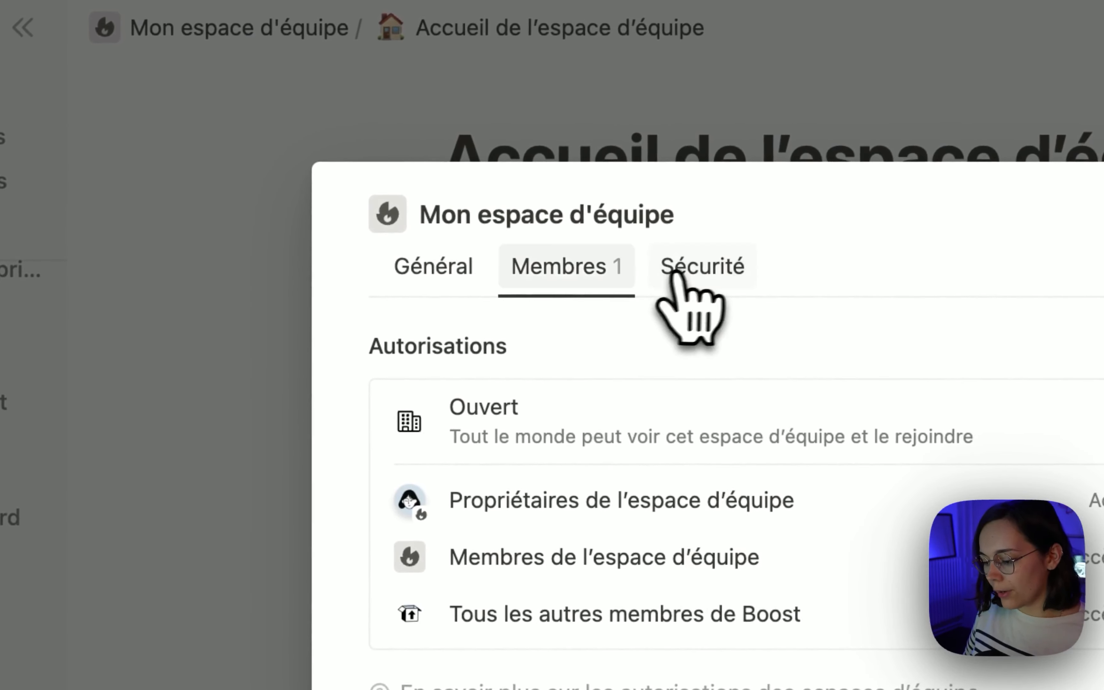
{"action": "left_click", "coordinate": [472, 277]}
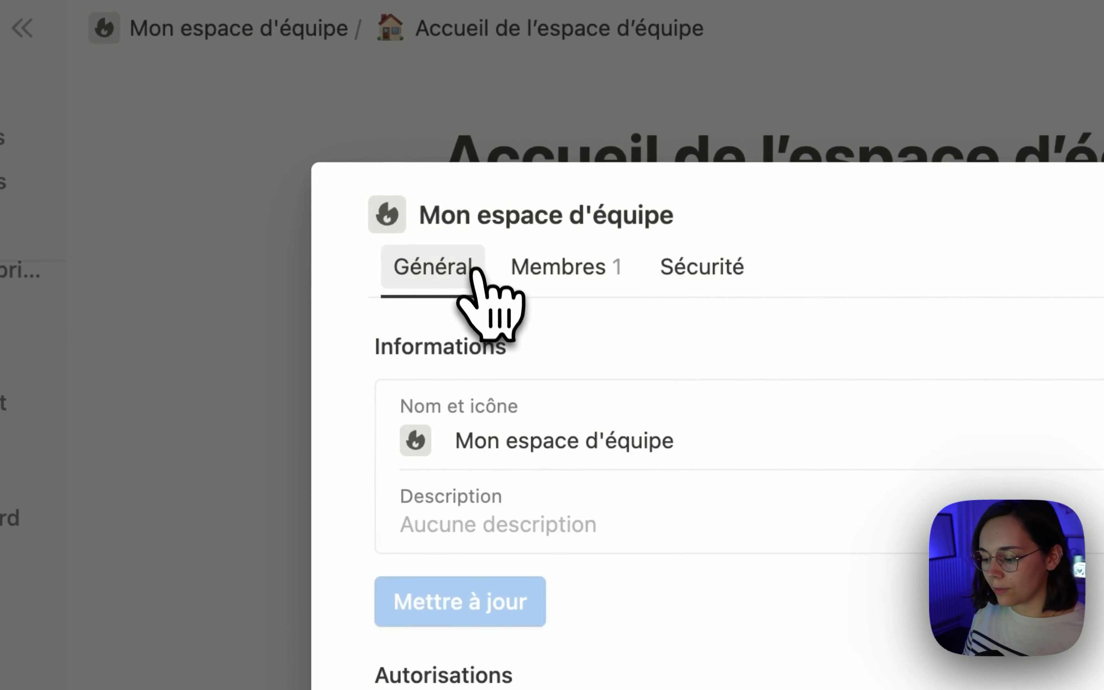
{"action": "scroll", "coordinate": [545, 434], "scroll_direction": "down", "scroll_amount": 1}
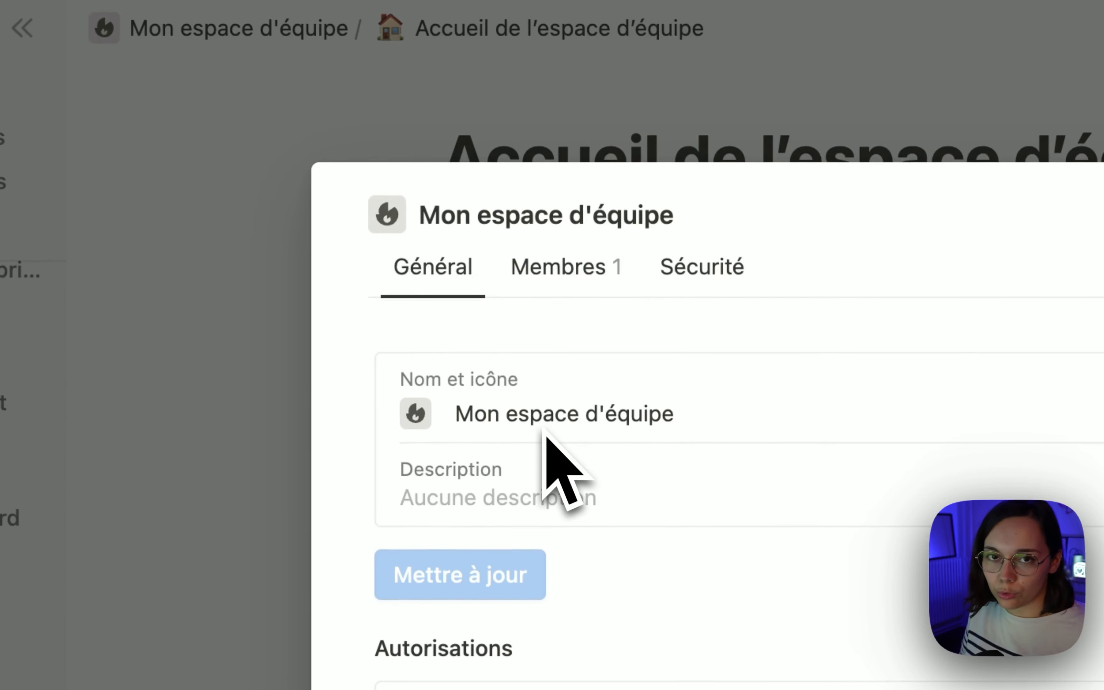
{"action": "scroll", "coordinate": [546, 433], "scroll_direction": "up", "scroll_amount": 1}
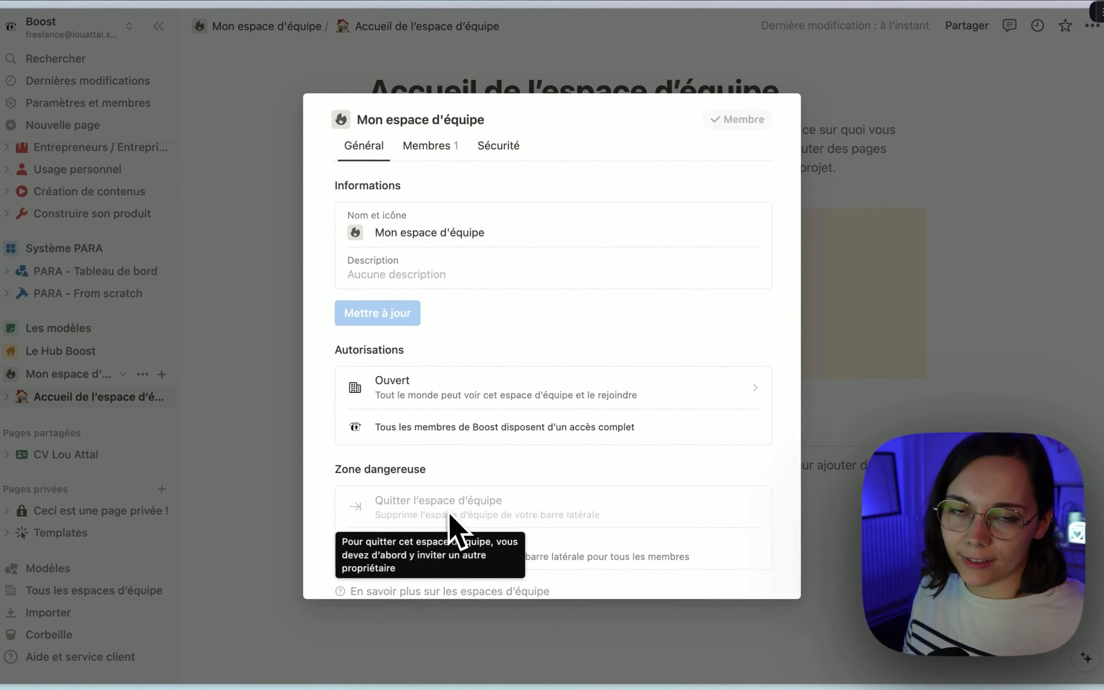
{"action": "scroll", "coordinate": [450, 516], "scroll_direction": "down", "scroll_amount": 1}
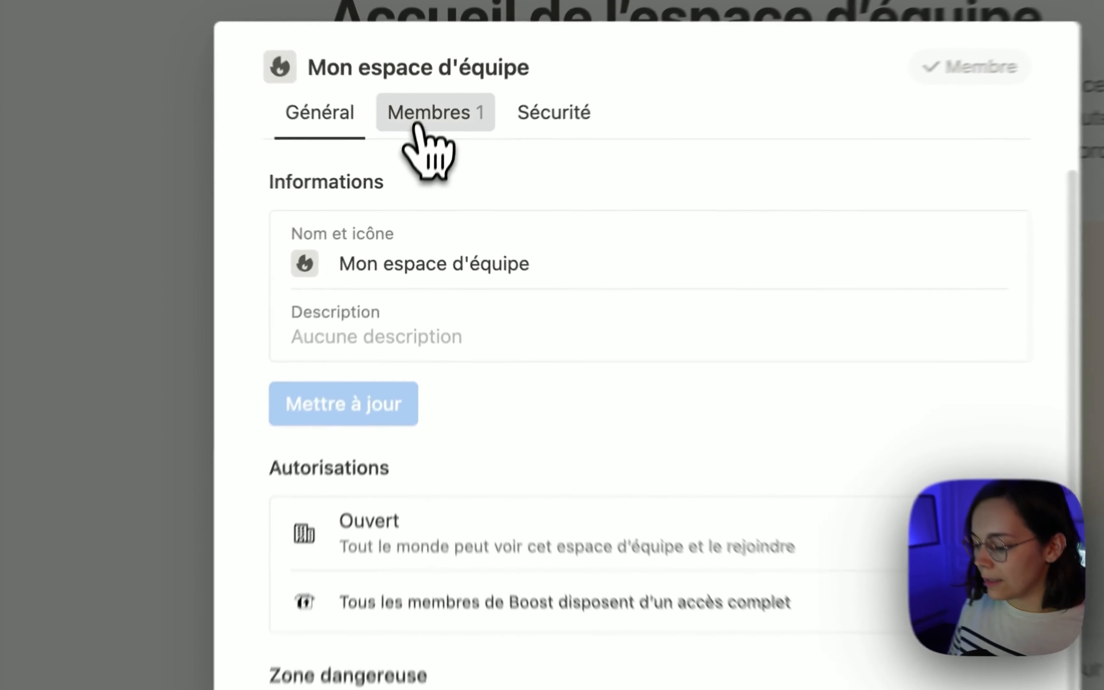
In the team space's member permissions, set the access of all other Boost members to Peut modifier
{"action": "left_click", "coordinate": [427, 146]}
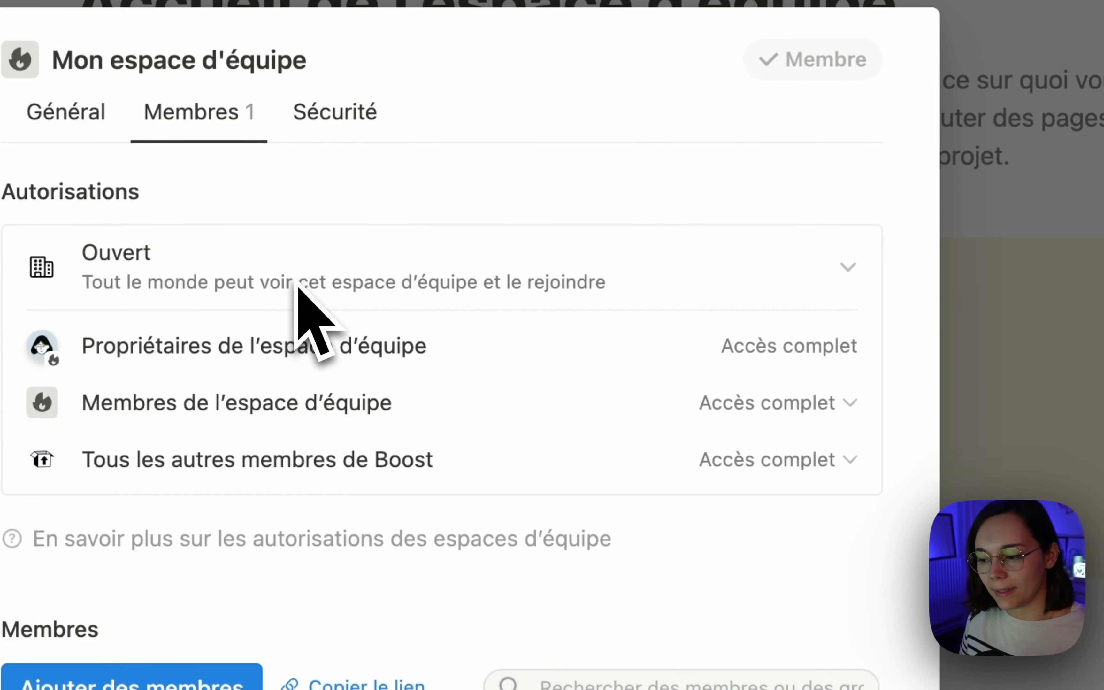
{"action": "left_click", "coordinate": [342, 279]}
{"action": "left_click", "coordinate": [338, 287]}
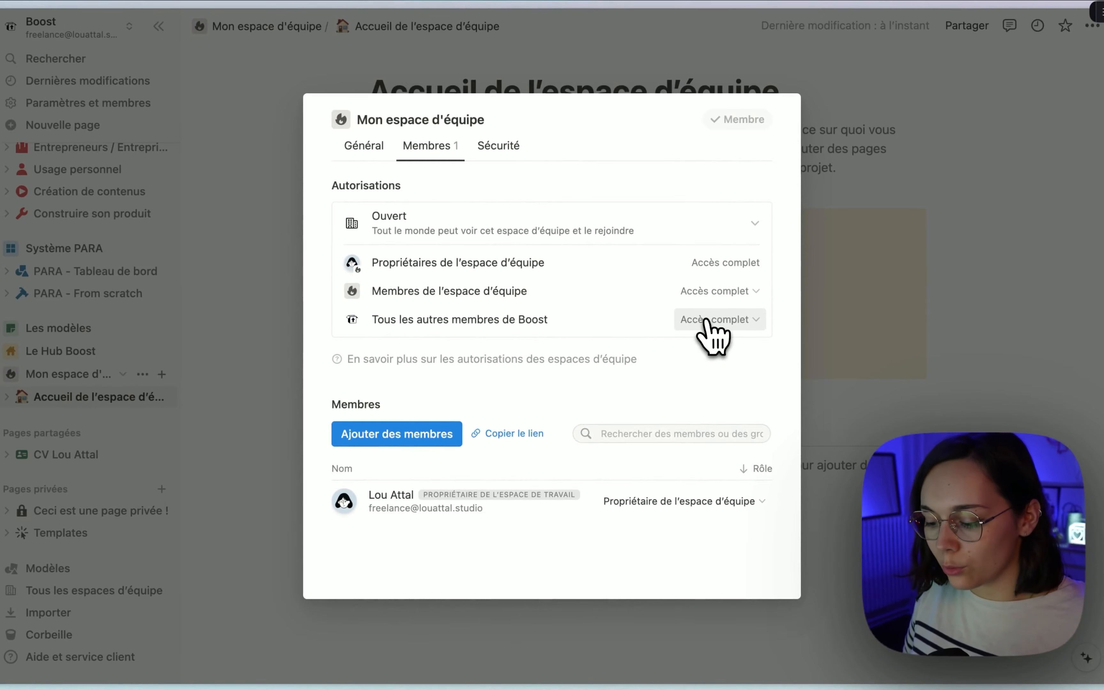
{"action": "left_click", "coordinate": [706, 320]}
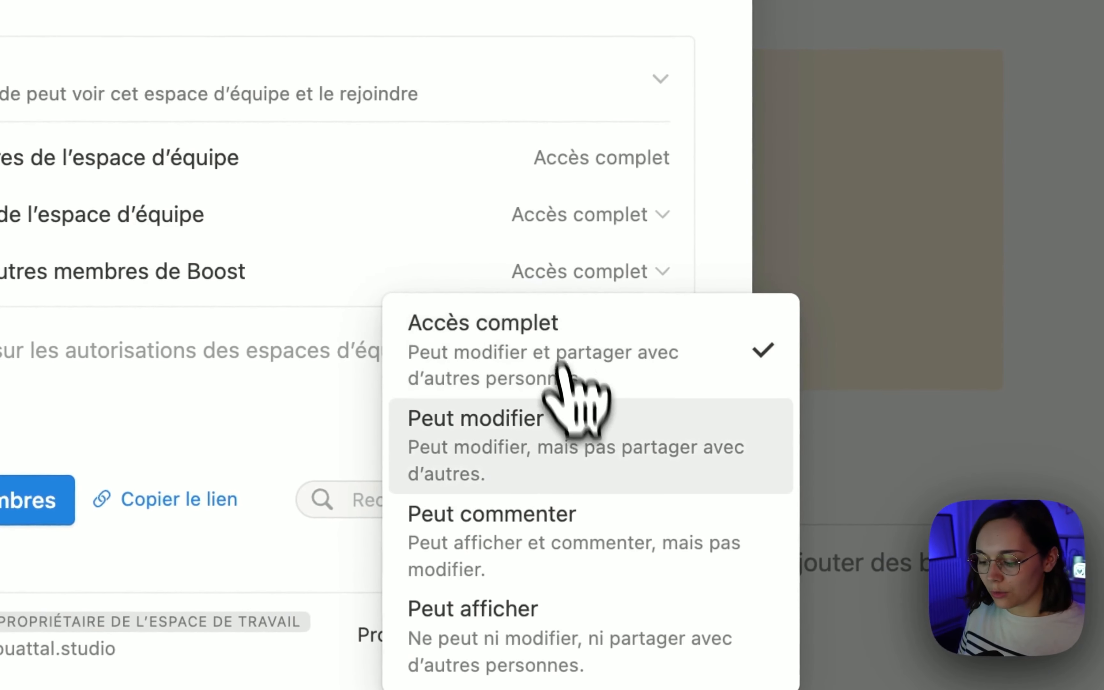
{"action": "left_click", "coordinate": [563, 415]}
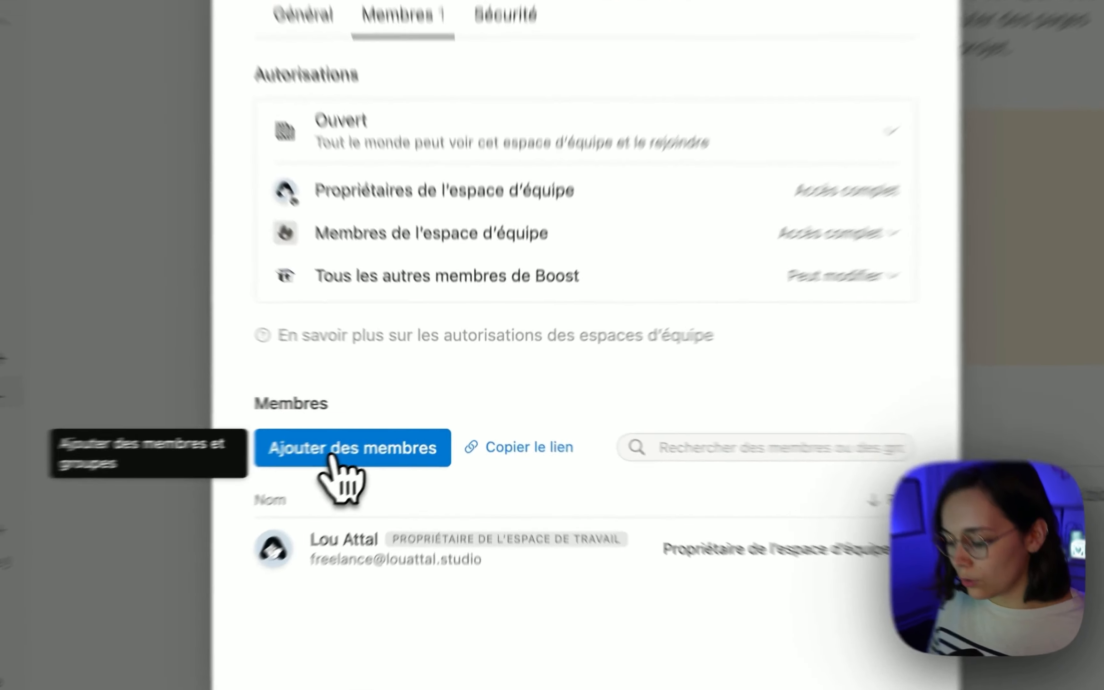
Invite another workspace member to Mon espace d'équipe and look at the available team space roles
{"action": "left_click", "coordinate": [384, 435]}
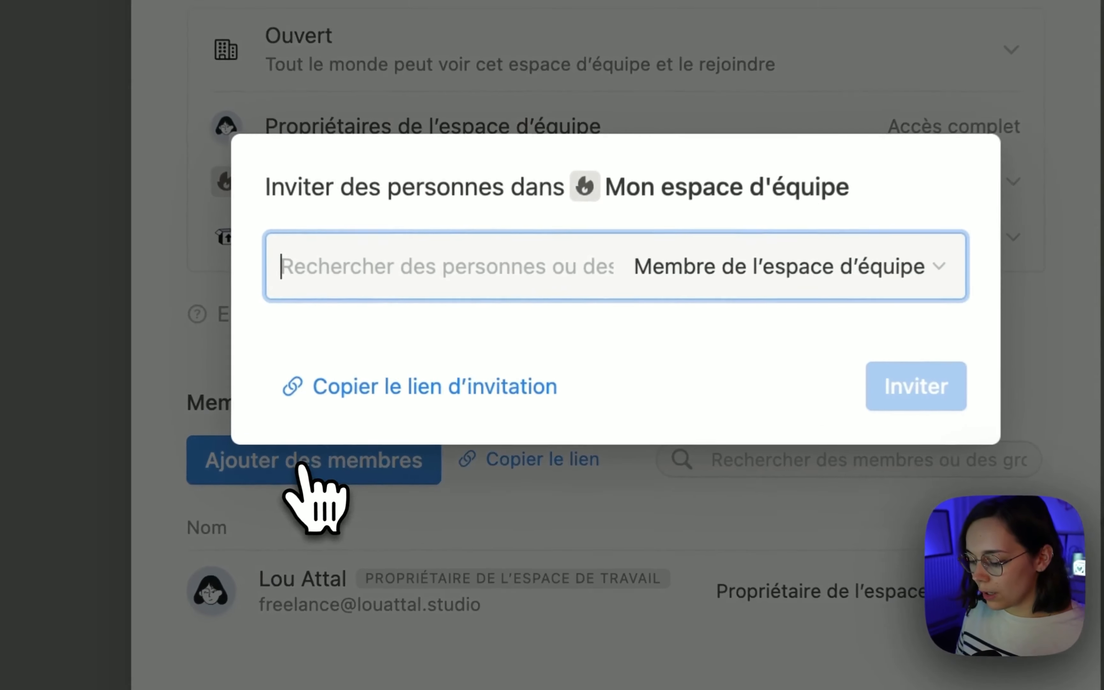
{"action": "type", "text": "lou"}
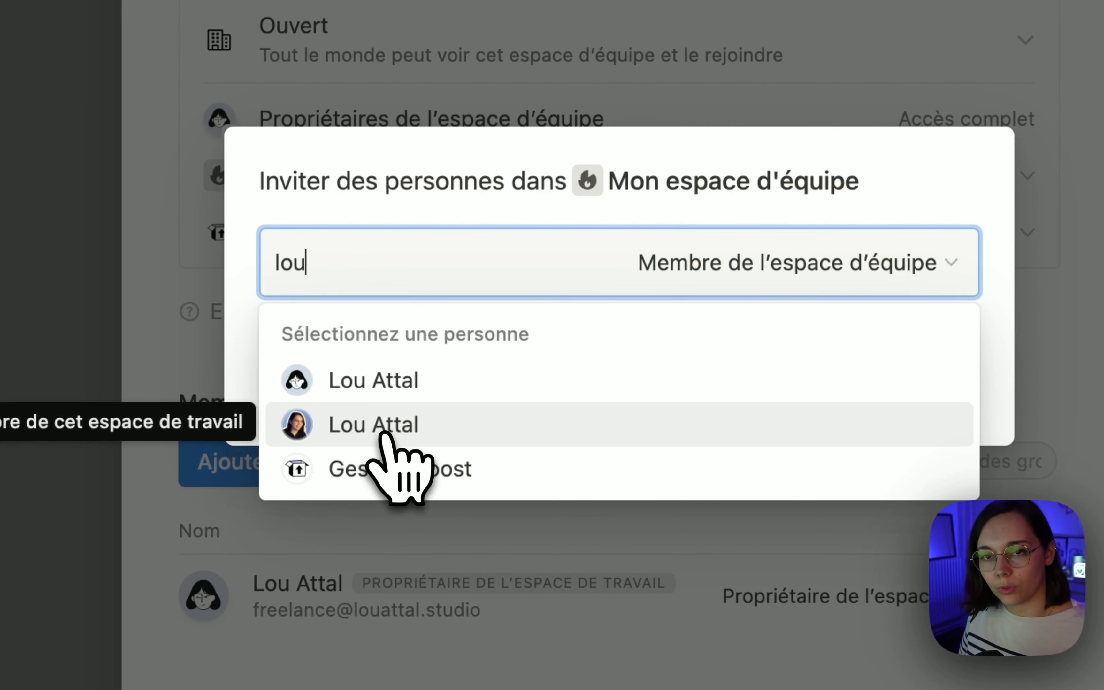
{"action": "left_click", "coordinate": [386, 434]}
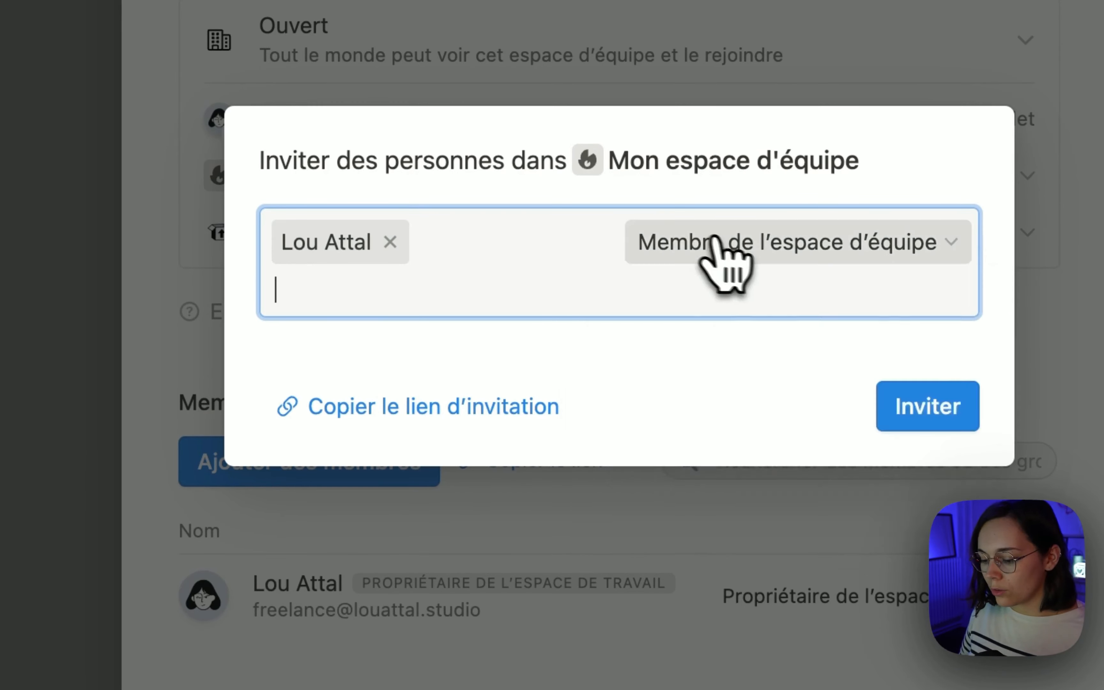
{"action": "left_click", "coordinate": [730, 246]}
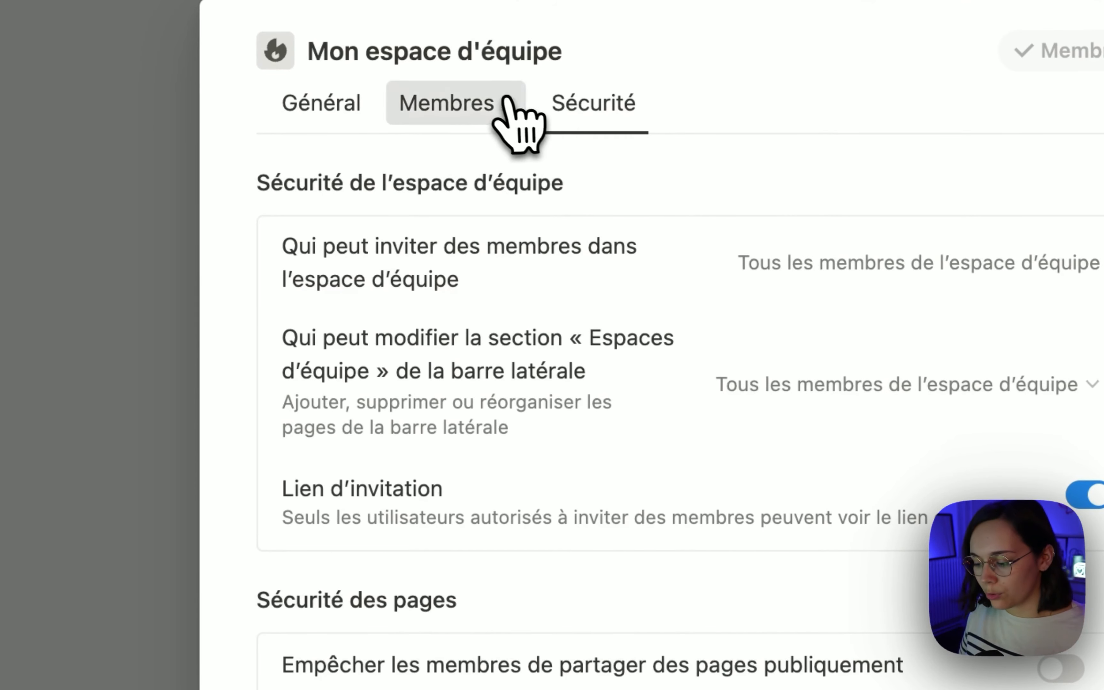
Change the access permission of Mon espace d'équipe to Fermé and confirm the change
{"action": "left_click", "coordinate": [504, 104]}
{"action": "left_click", "coordinate": [562, 286]}
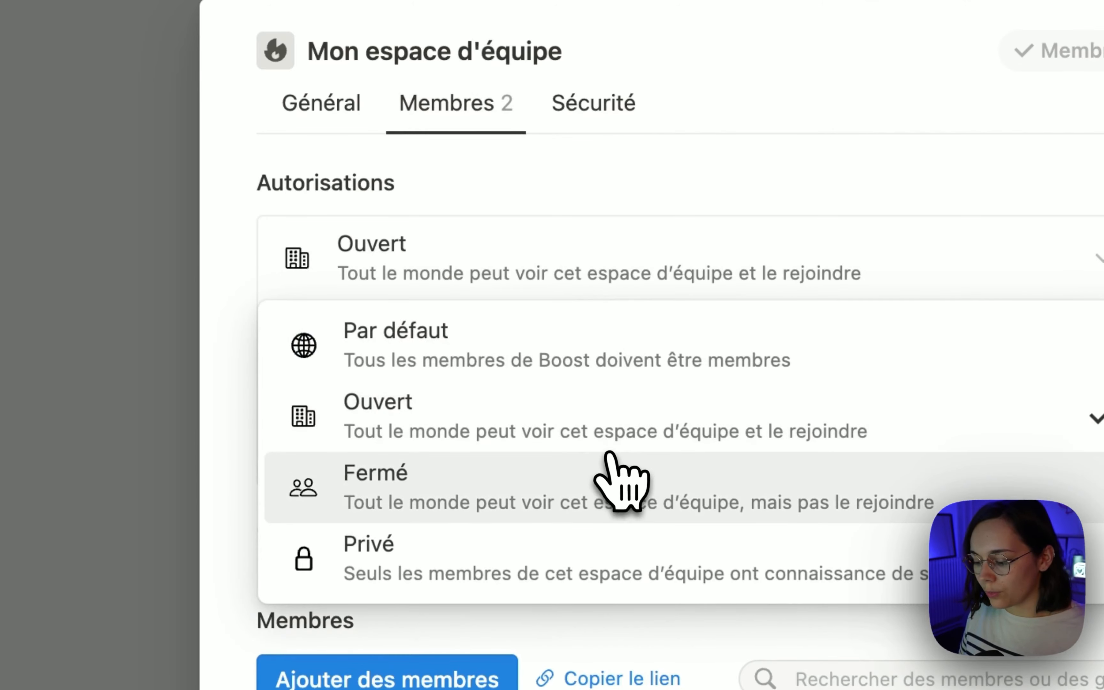
{"action": "left_click", "coordinate": [611, 463]}
{"action": "left_click", "coordinate": [670, 584]}
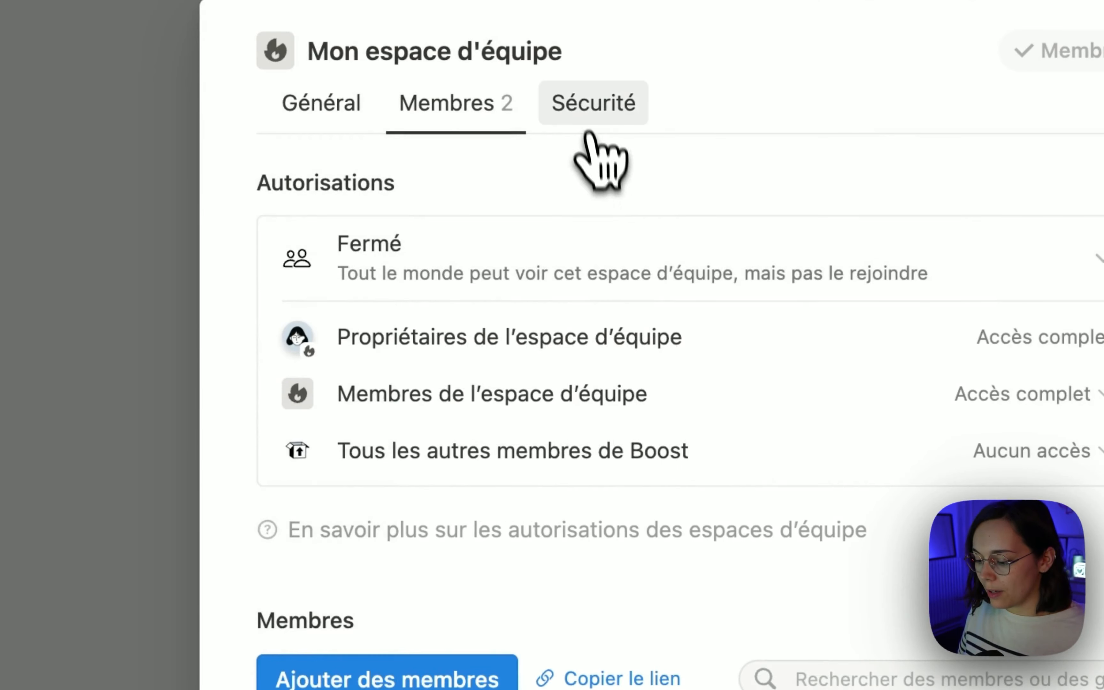
Review the team space's security options for who can invite members and who can modify the sidebar section
{"action": "left_click", "coordinate": [593, 107]}
{"action": "left_click", "coordinate": [867, 267]}
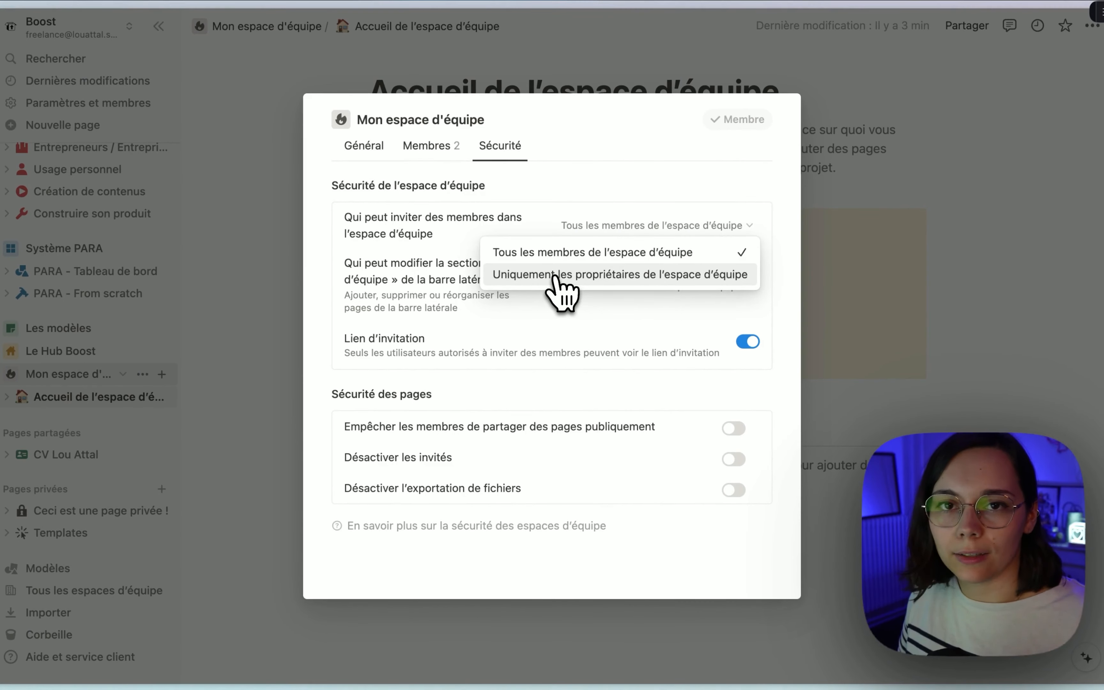
{"action": "left_click", "coordinate": [652, 286]}
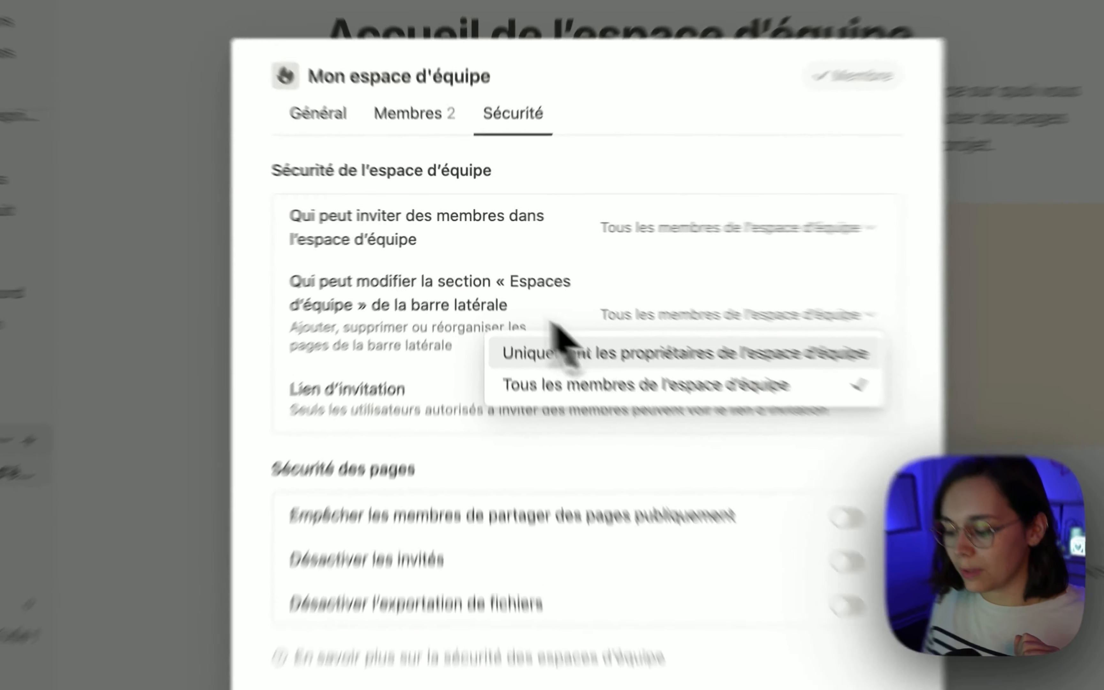
{"action": "left_click", "coordinate": [468, 272]}
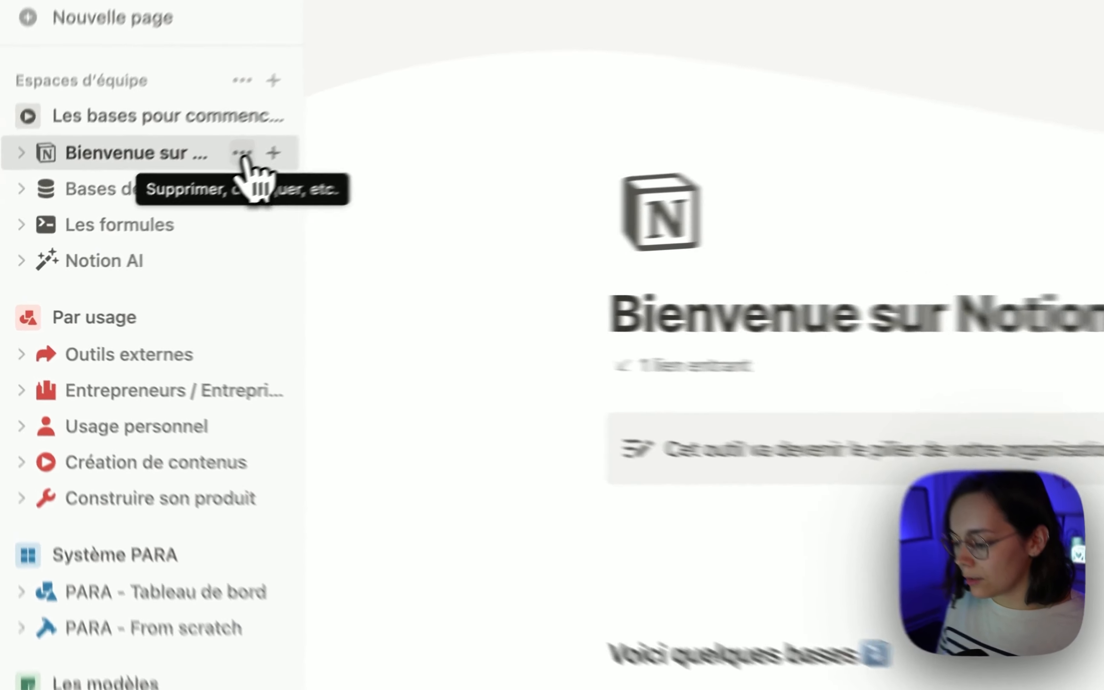
Convert the Bienvenue sur Notion ! page into a team space and close its settings
{"action": "left_click", "coordinate": [243, 155]}
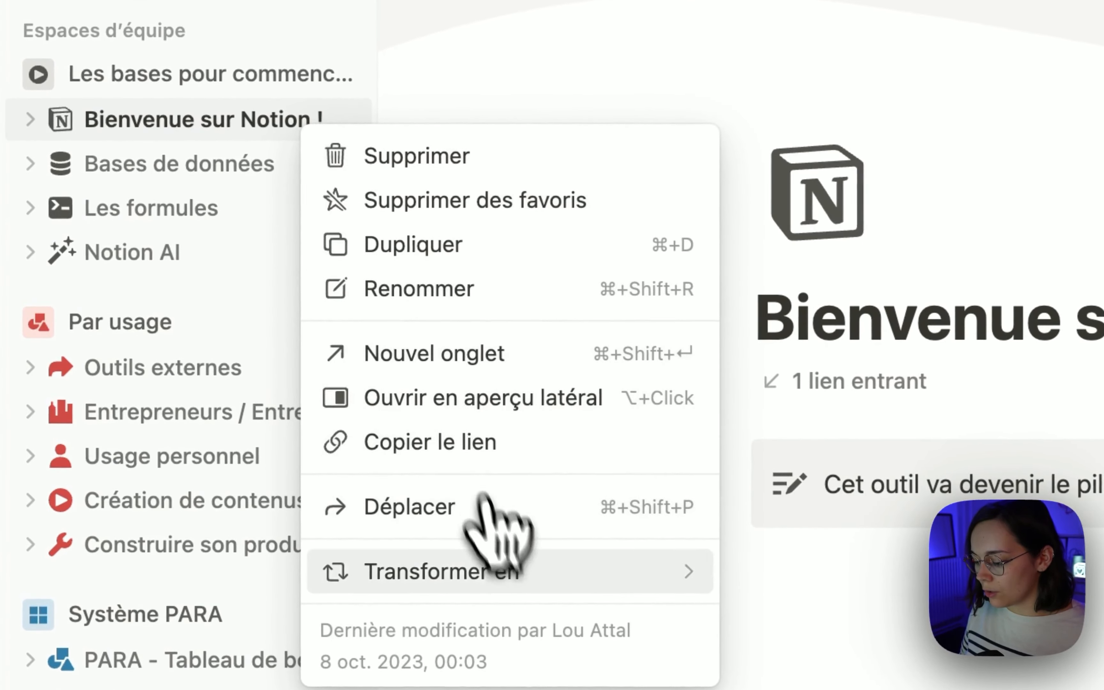
{"action": "mouse_move", "coordinate": [406, 503]}
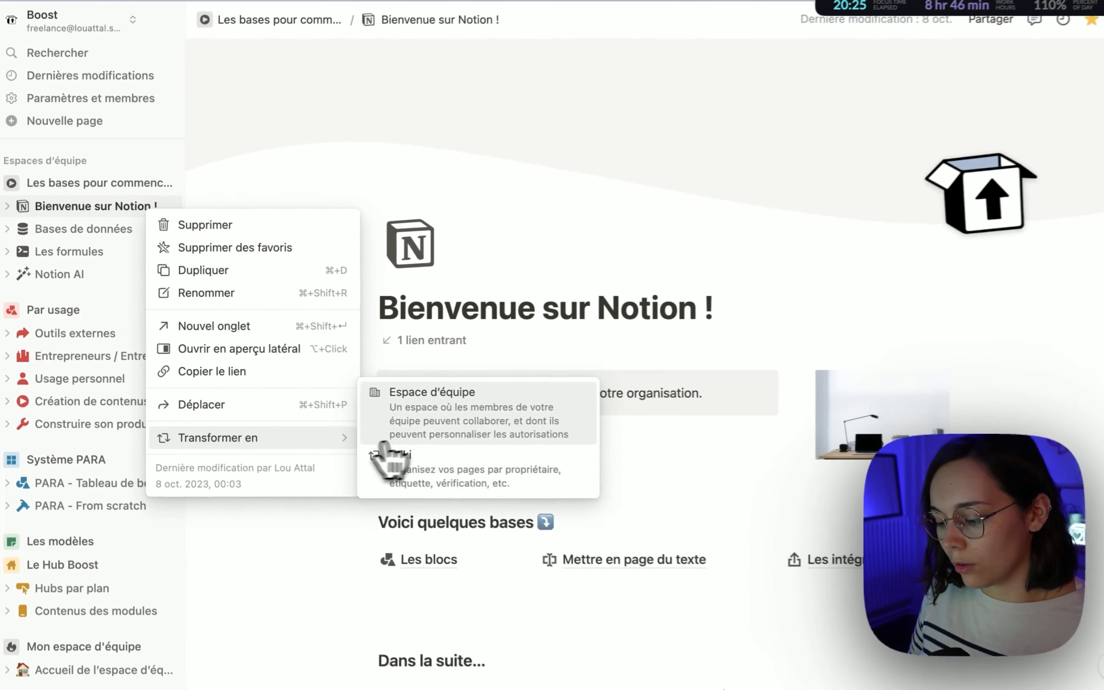
{"action": "left_click", "coordinate": [419, 422]}
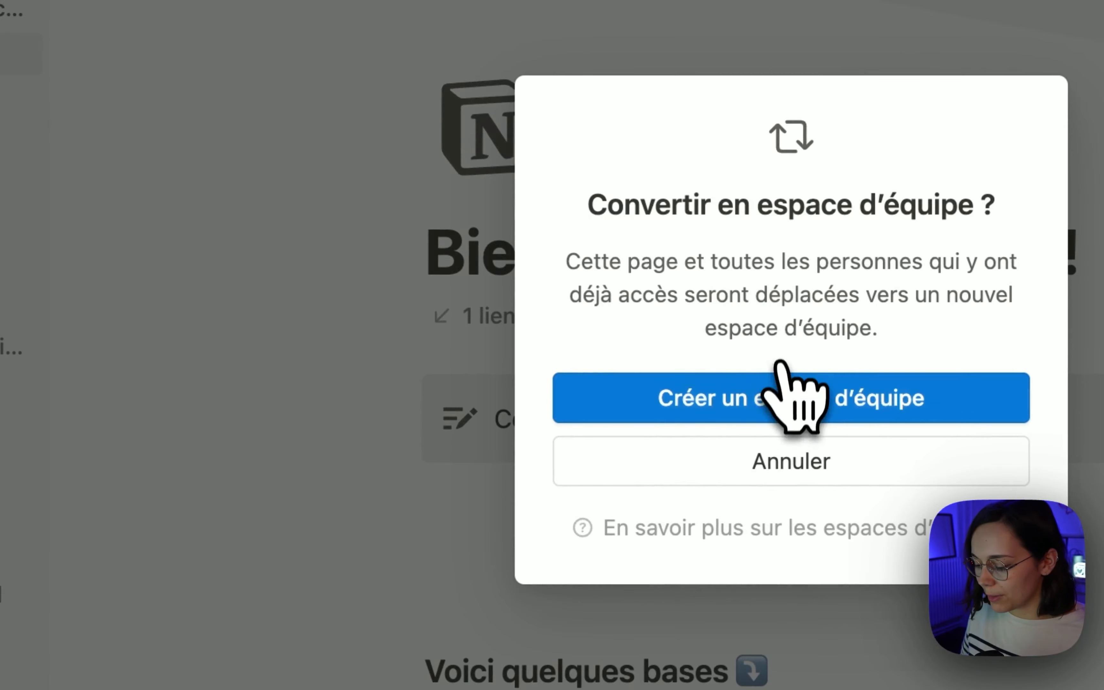
{"action": "left_click", "coordinate": [784, 395]}
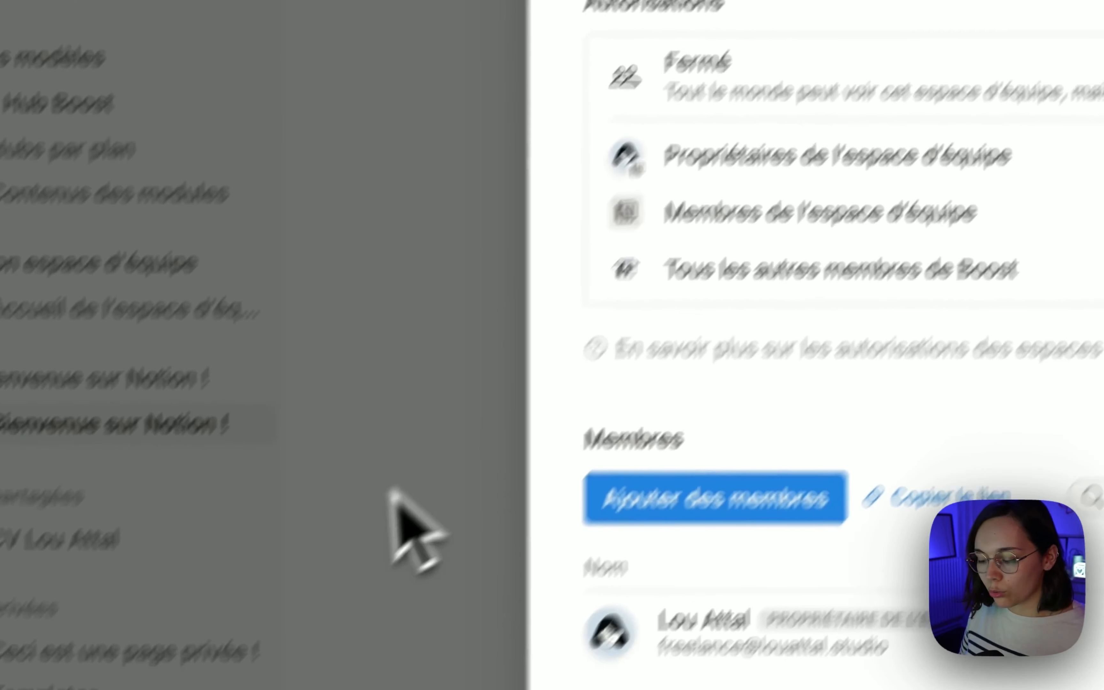
{"action": "left_click", "coordinate": [457, 401]}
Collapse and expand the new Bienvenue sur Notion ! team space in the sidebar to check its contents
{"action": "left_click", "coordinate": [197, 275]}
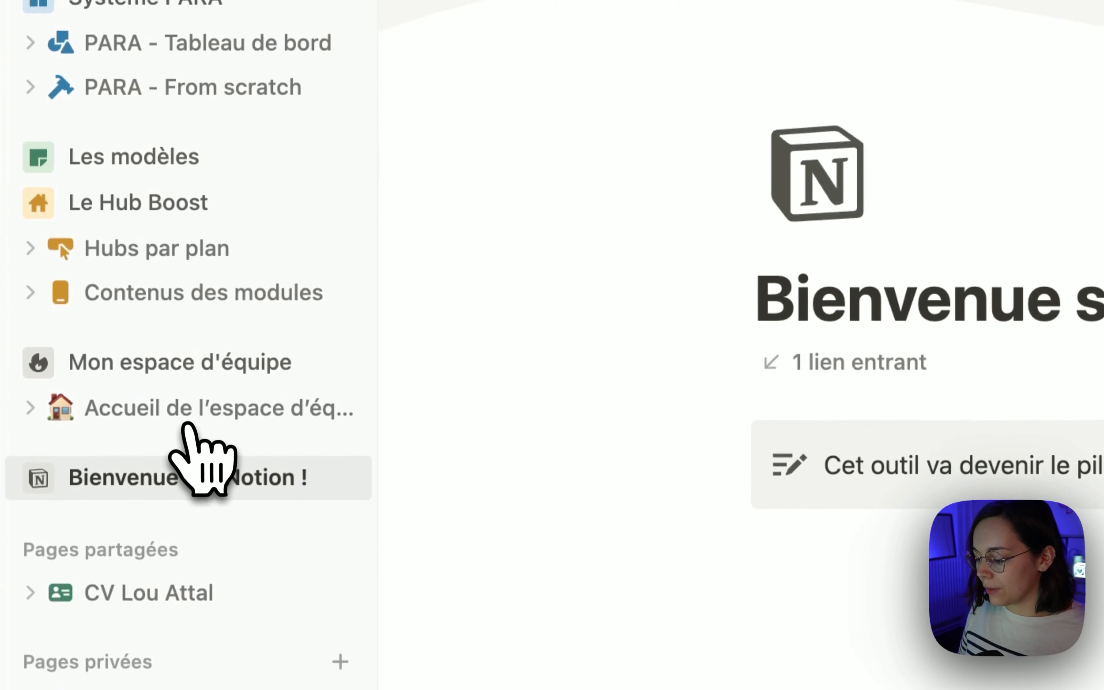
{"action": "left_click", "coordinate": [174, 274]}
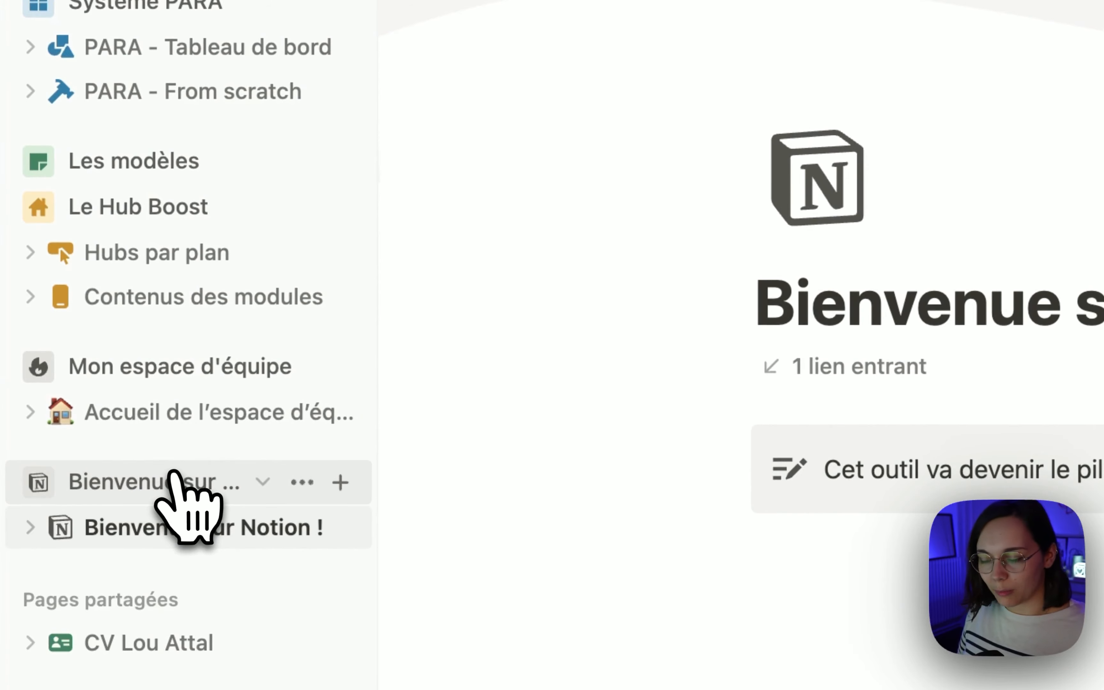
{"action": "left_click", "coordinate": [174, 475]}
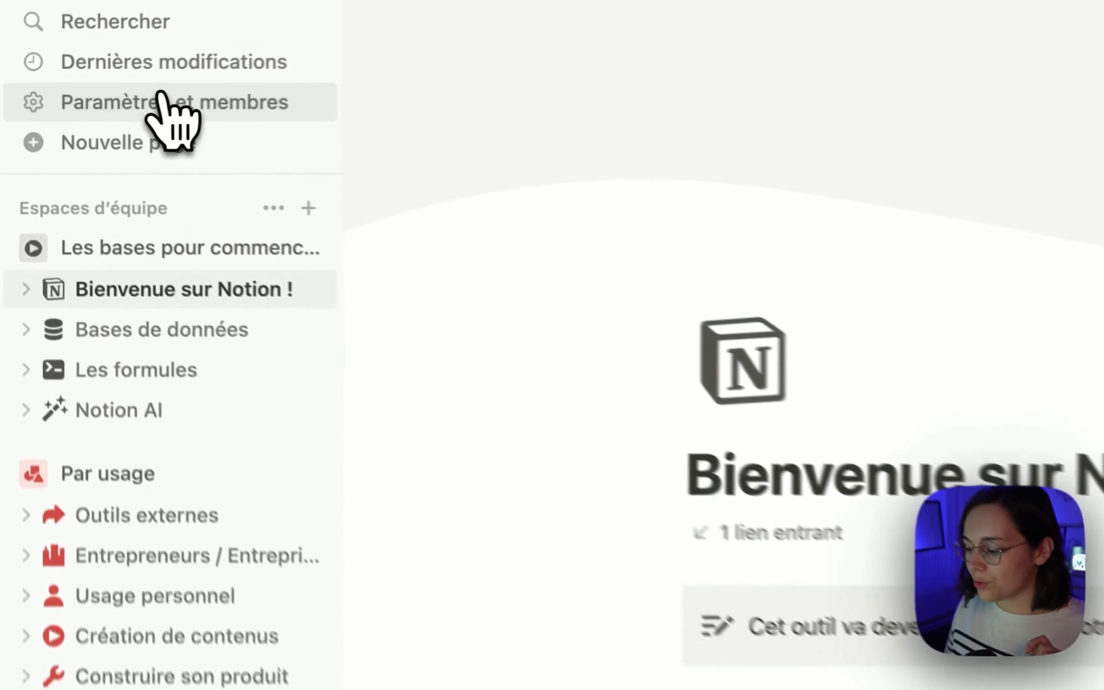
Open the workspace's Espaces d'équipe settings and look through the list of team spaces
{"action": "left_click", "coordinate": [82, 103]}
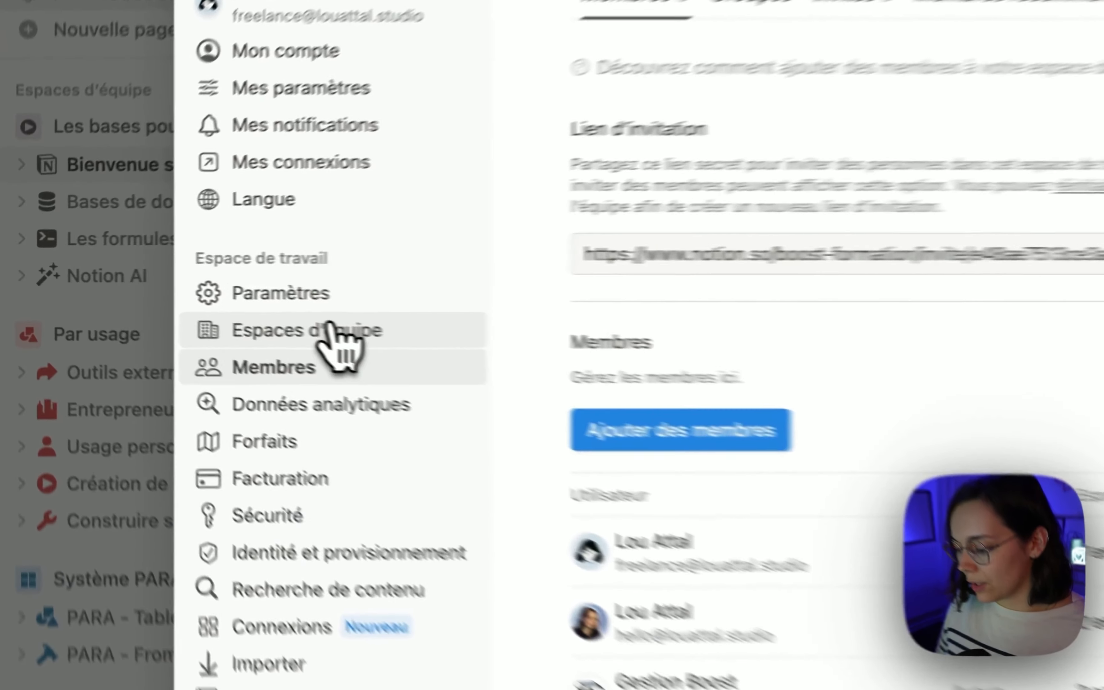
{"action": "left_click", "coordinate": [331, 330]}
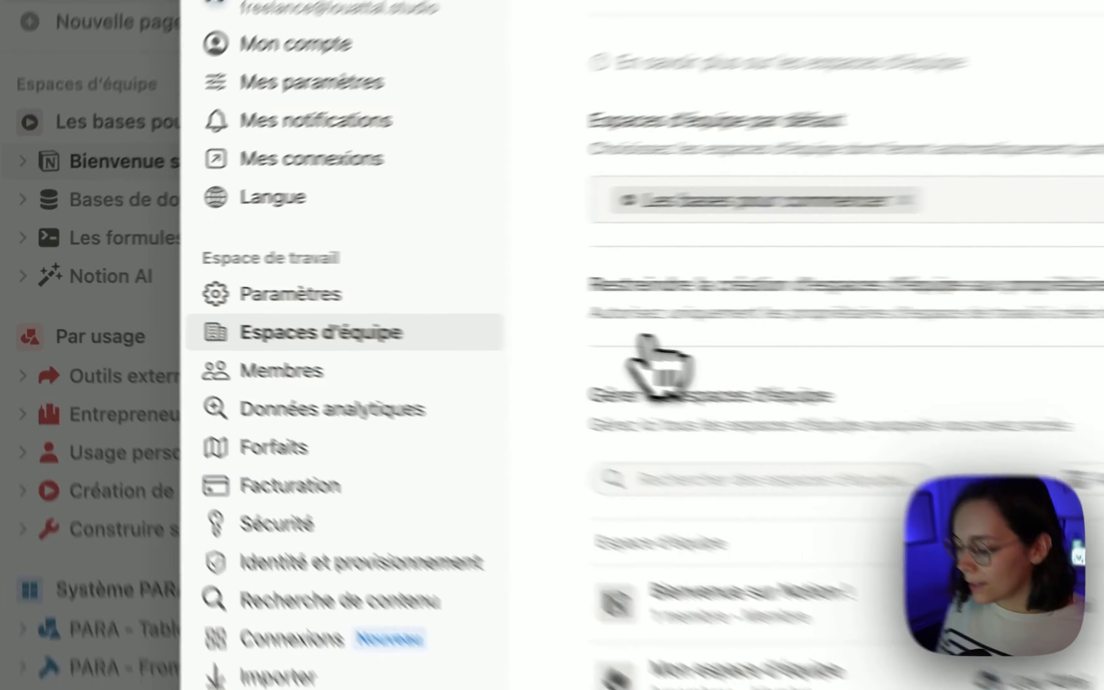
{"action": "scroll", "coordinate": [657, 365], "scroll_direction": "down", "scroll_amount": 5}
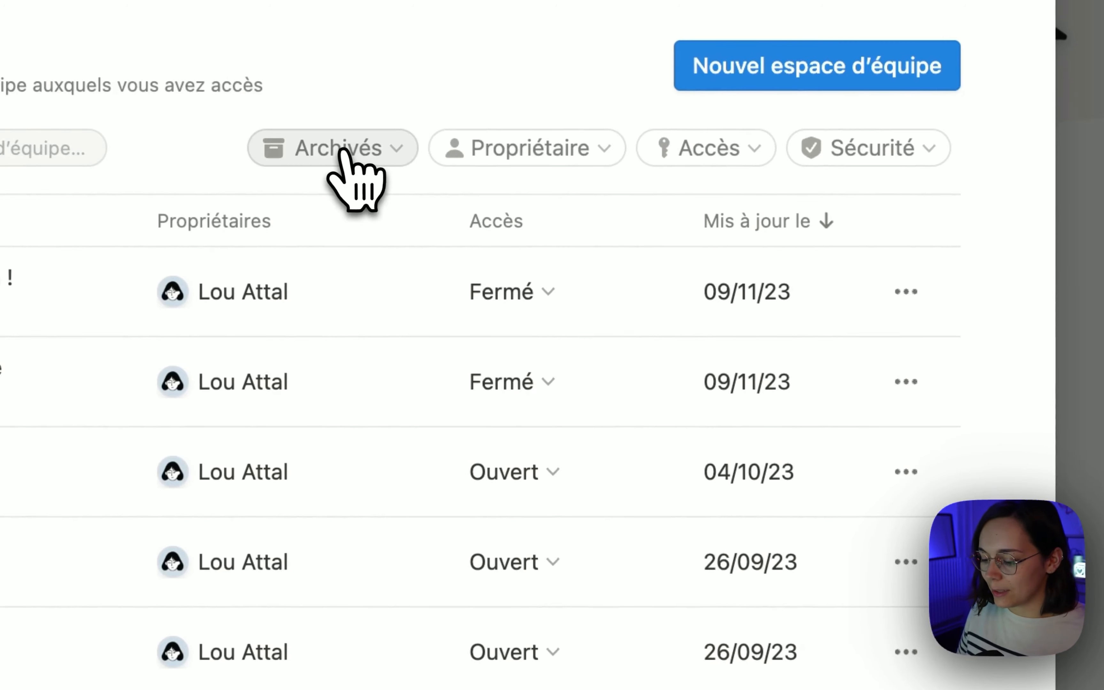
Explore the team space list's filters, limiting it to Ouverts access and to one owner
{"action": "left_click", "coordinate": [347, 158]}
{"action": "left_click", "coordinate": [517, 155]}
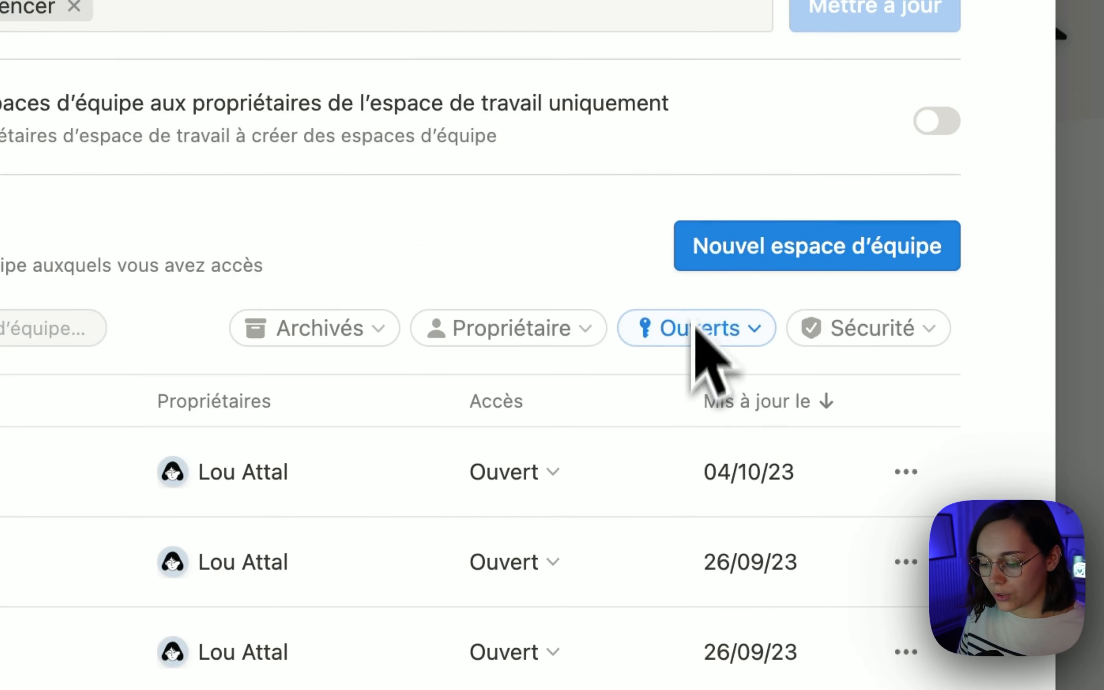
{"action": "left_click", "coordinate": [674, 336]}
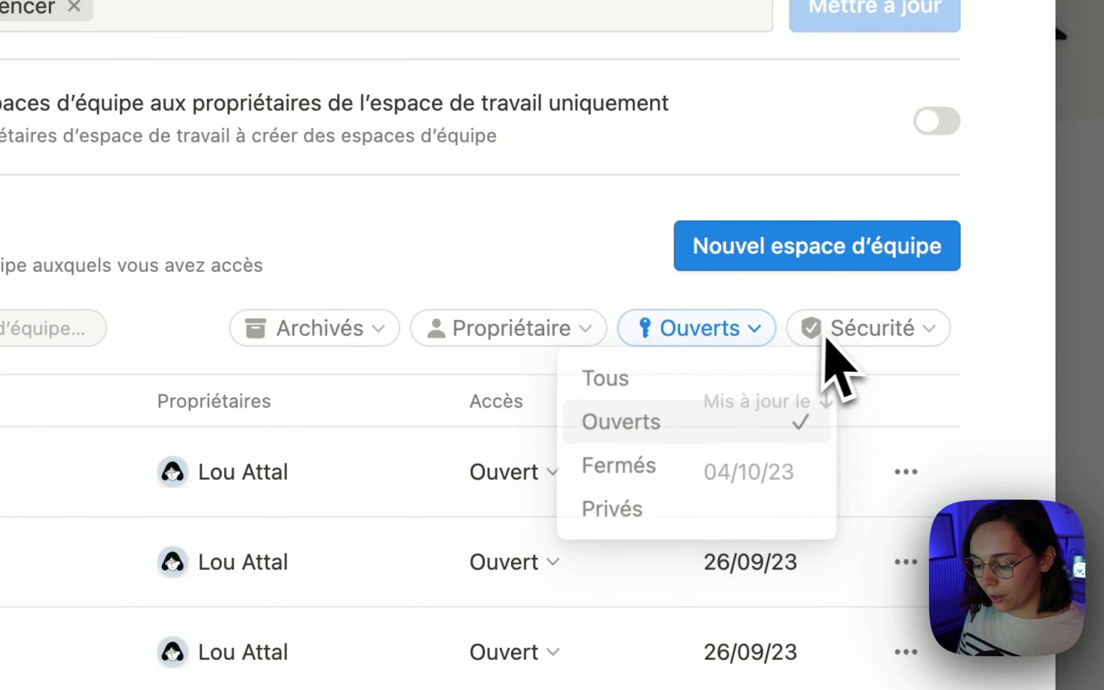
{"action": "left_click", "coordinate": [511, 328]}
{"action": "left_click", "coordinate": [585, 528]}
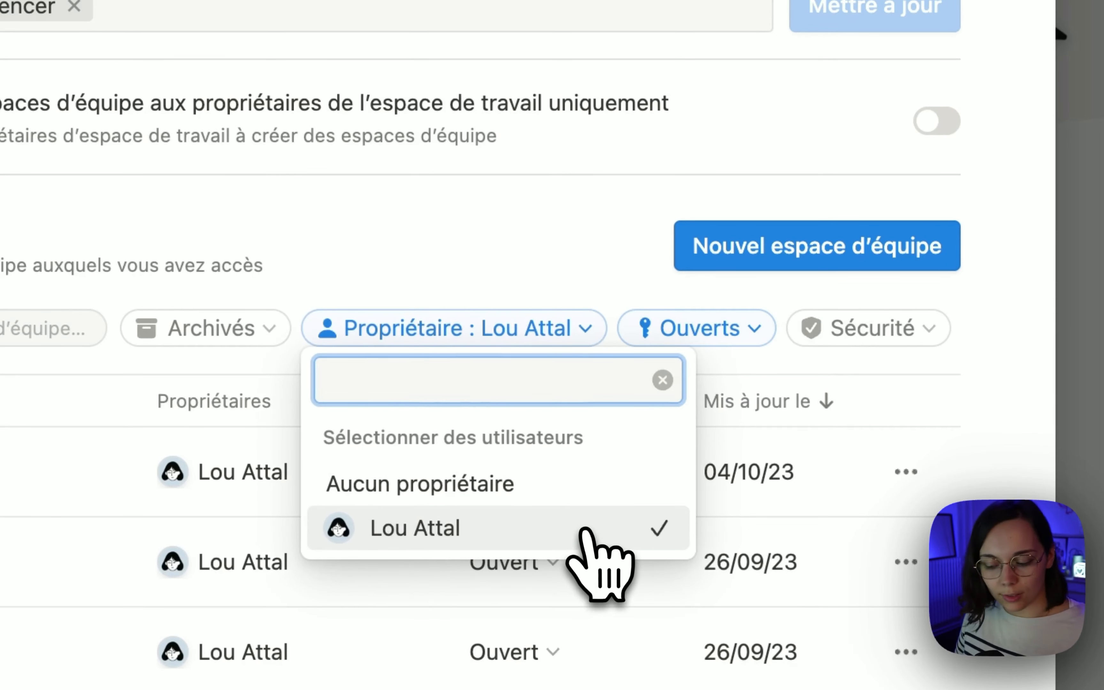
Clear the owner filter and reset the access filter on the team space list
{"action": "left_click", "coordinate": [307, 316]}
{"action": "left_click", "coordinate": [562, 326]}
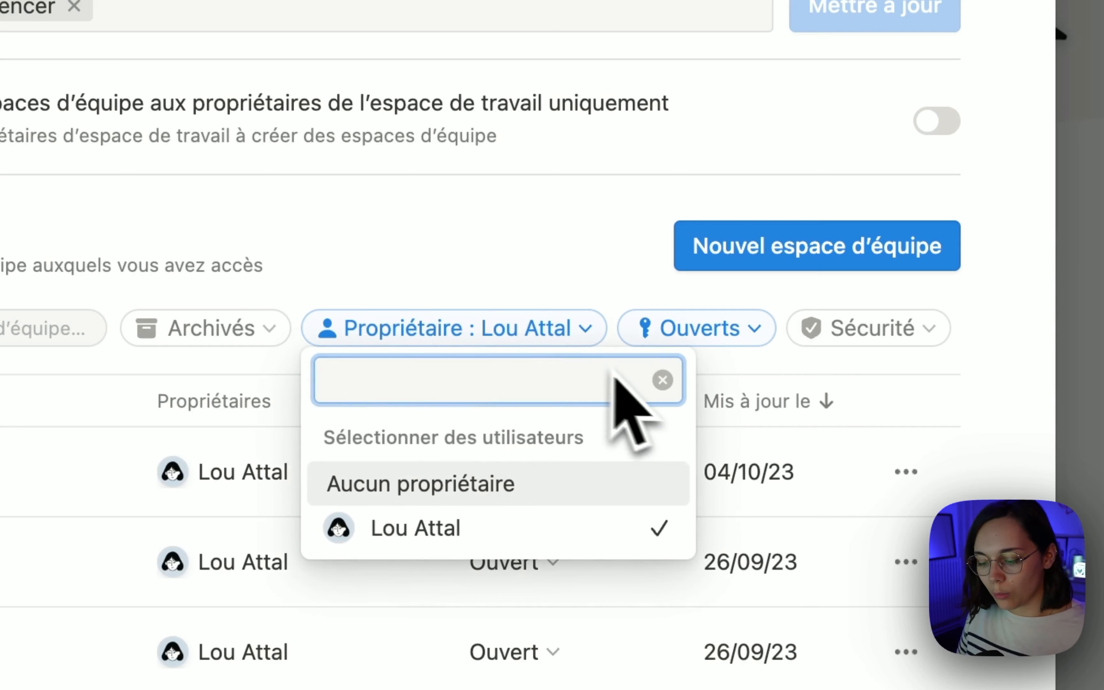
{"action": "left_click", "coordinate": [662, 380]}
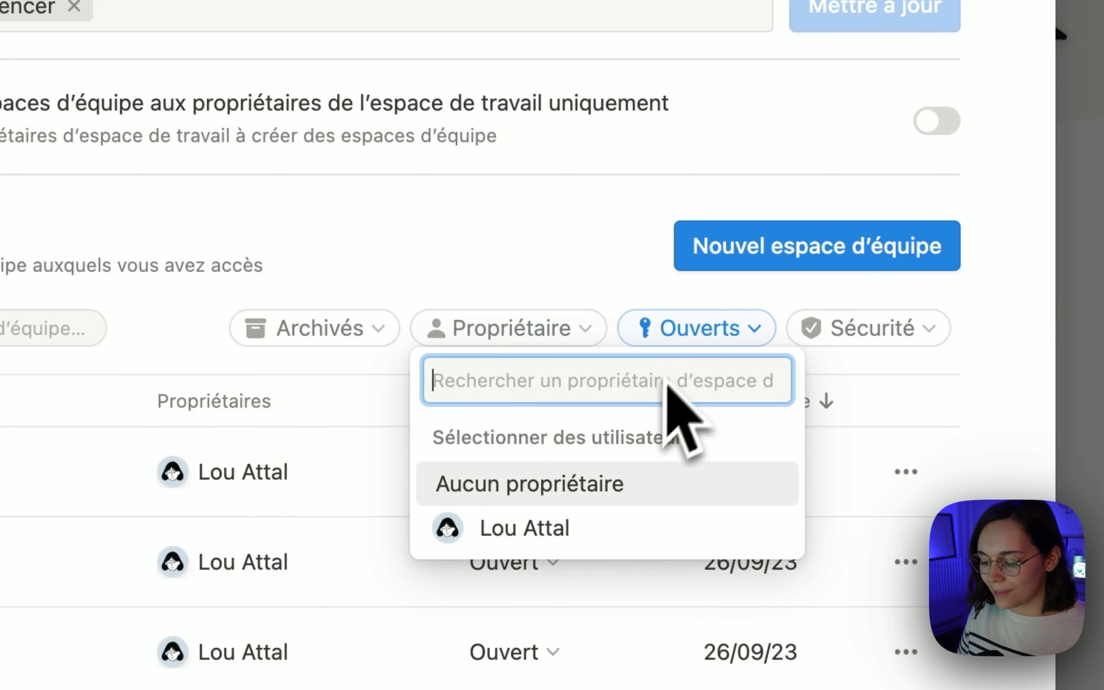
{"action": "left_click", "coordinate": [687, 349]}
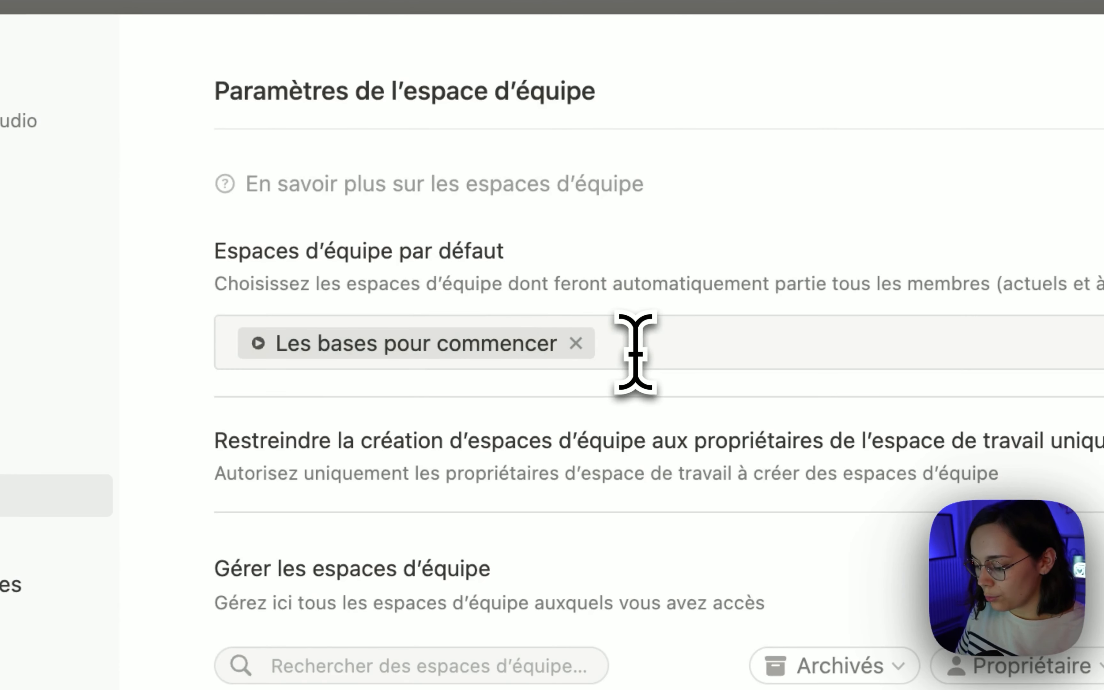
Add Les modèles to the default team spaces for all workspace members and apply the update
{"action": "type", "text": "les mo"}
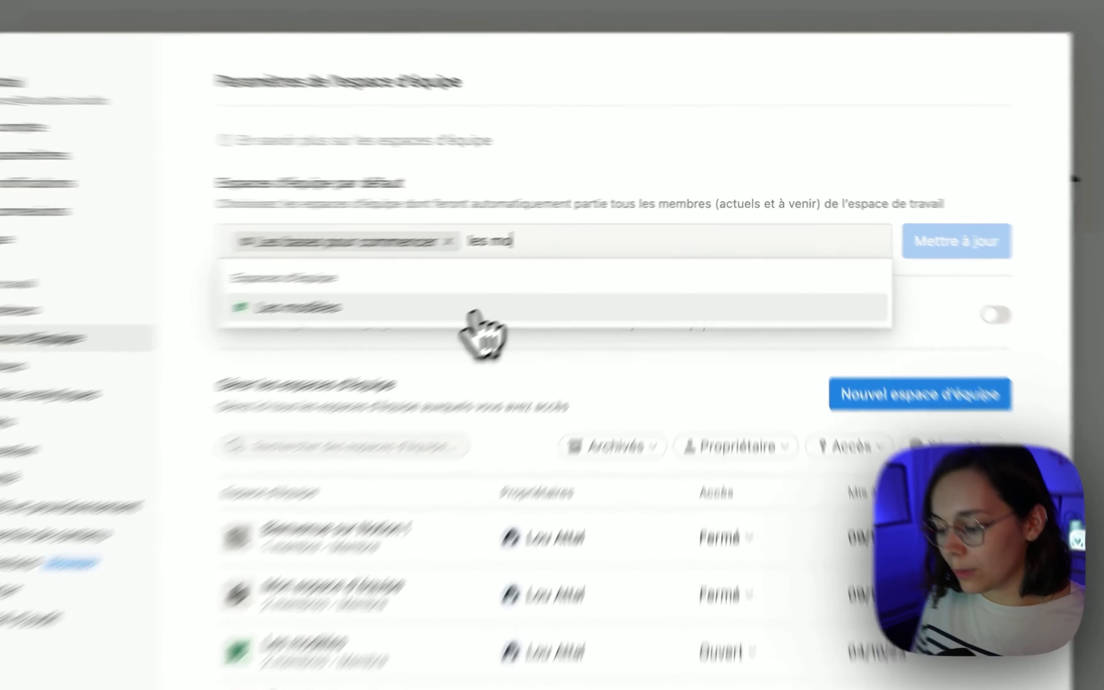
{"action": "left_click", "coordinate": [536, 284]}
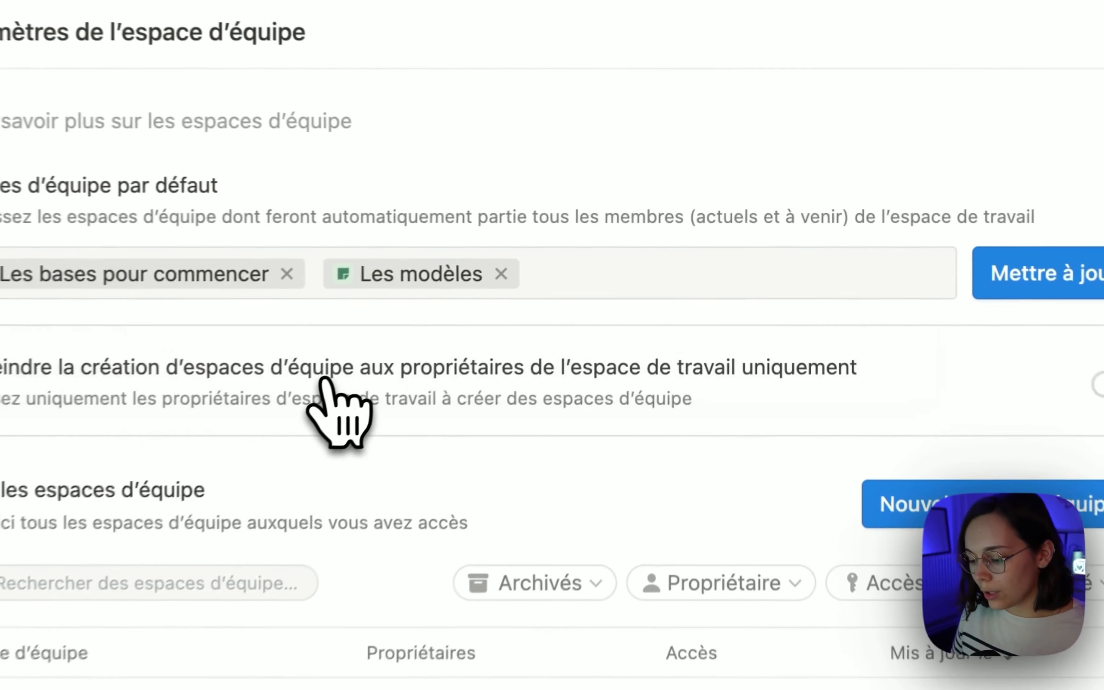
{"action": "left_click", "coordinate": [940, 267]}
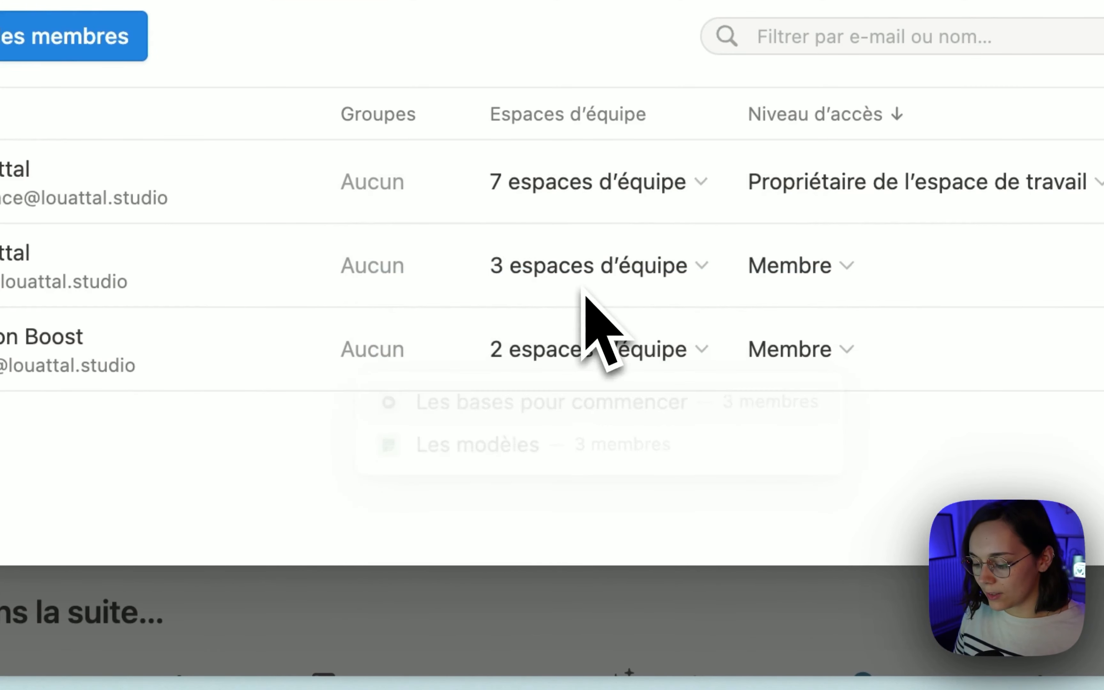
In the workspace members list, view which team spaces the workspace owner belongs to, and close the settings
{"action": "left_click", "coordinate": [586, 183]}
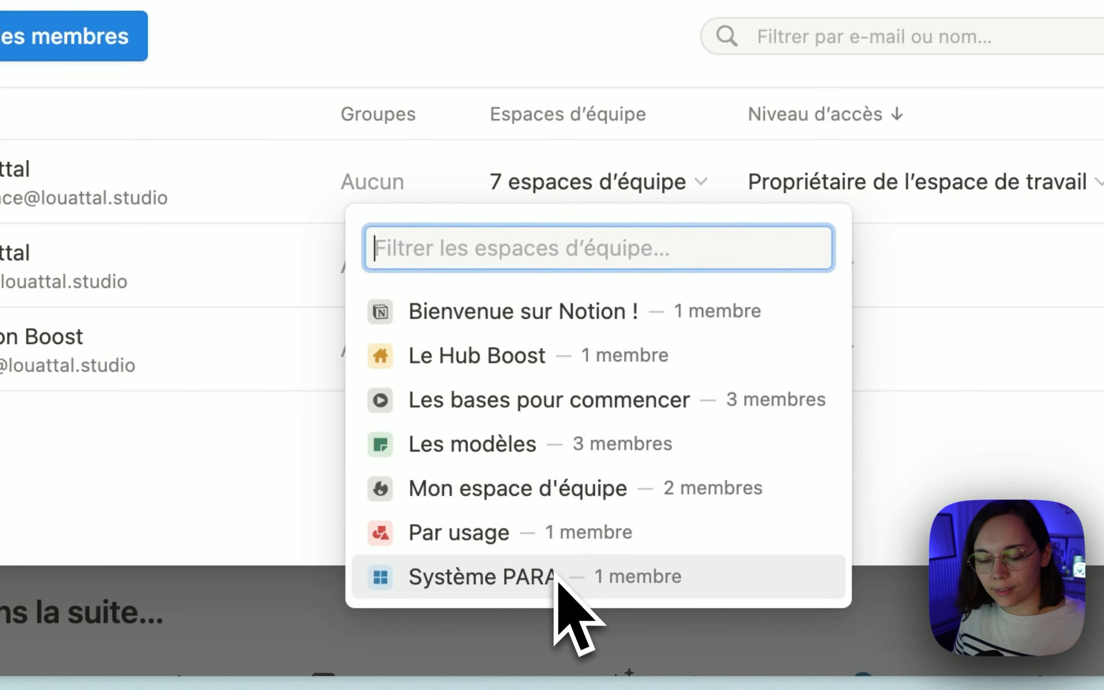
{"action": "left_click", "coordinate": [505, 179]}
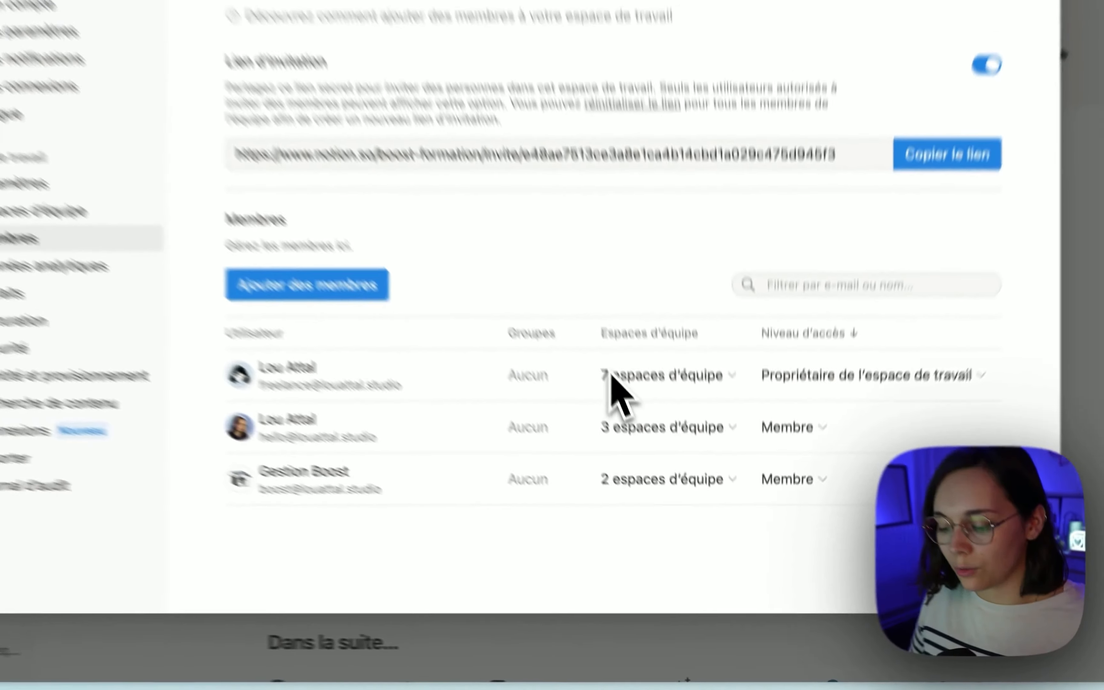
{"action": "key", "text": "Escape"}
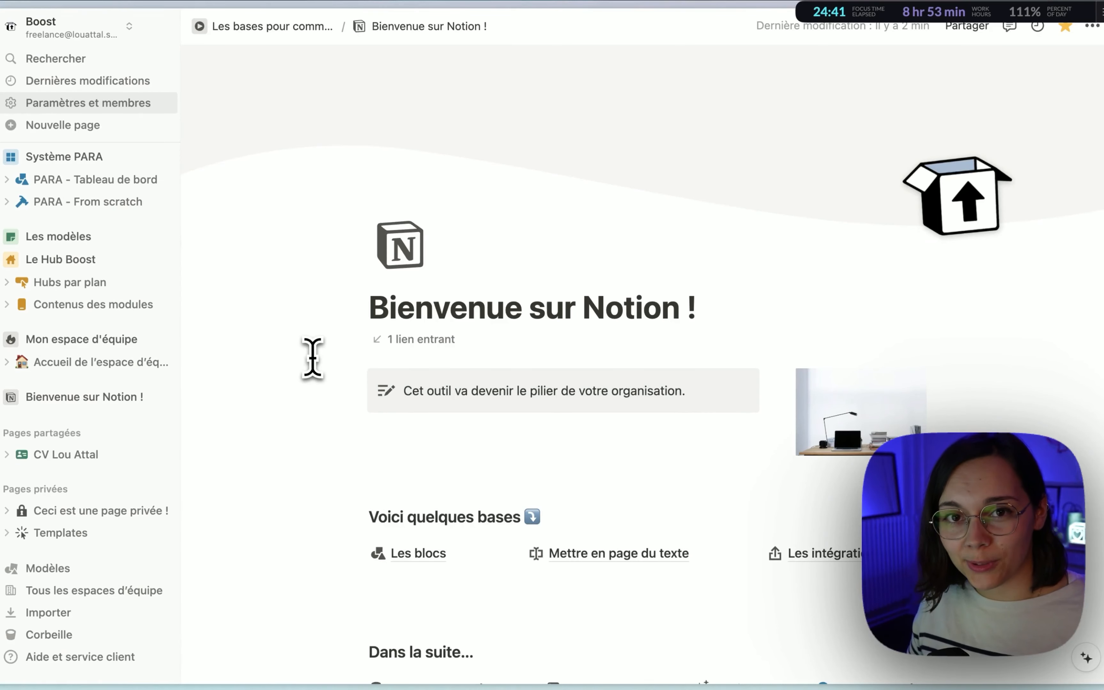